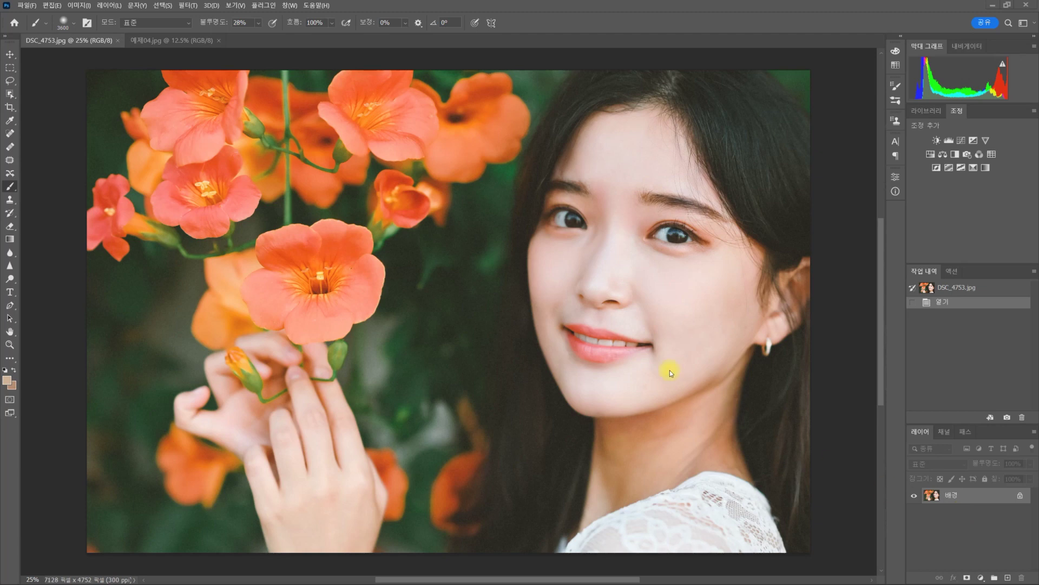
- Try raising the exposure of DSC_4753.jpg to +1.15 with the Camera Raw filter, then reset the exposure to 0
{"action": "left_click", "coordinate": [187, 6]}
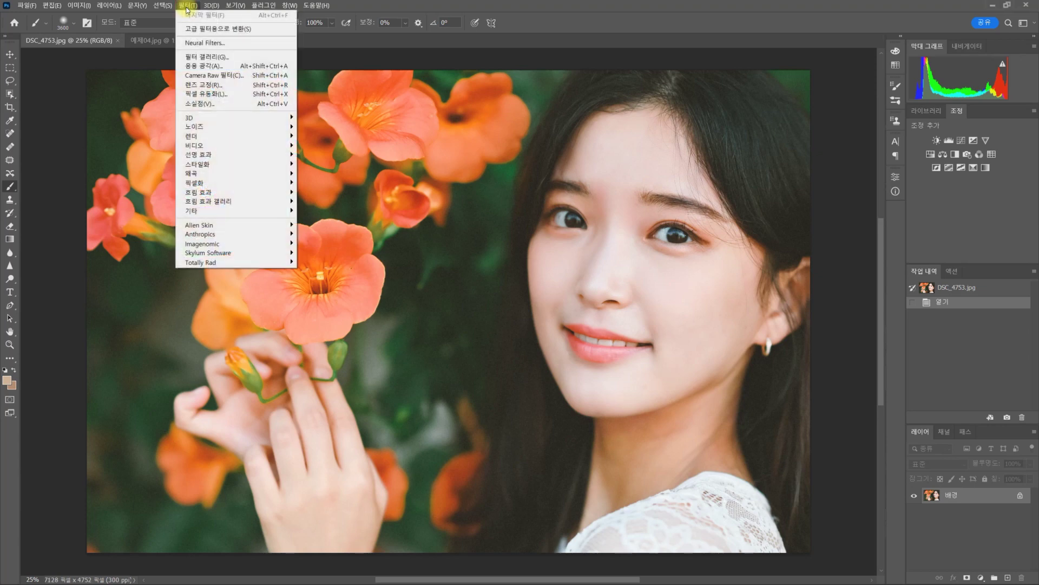
{"action": "left_click", "coordinate": [232, 76]}
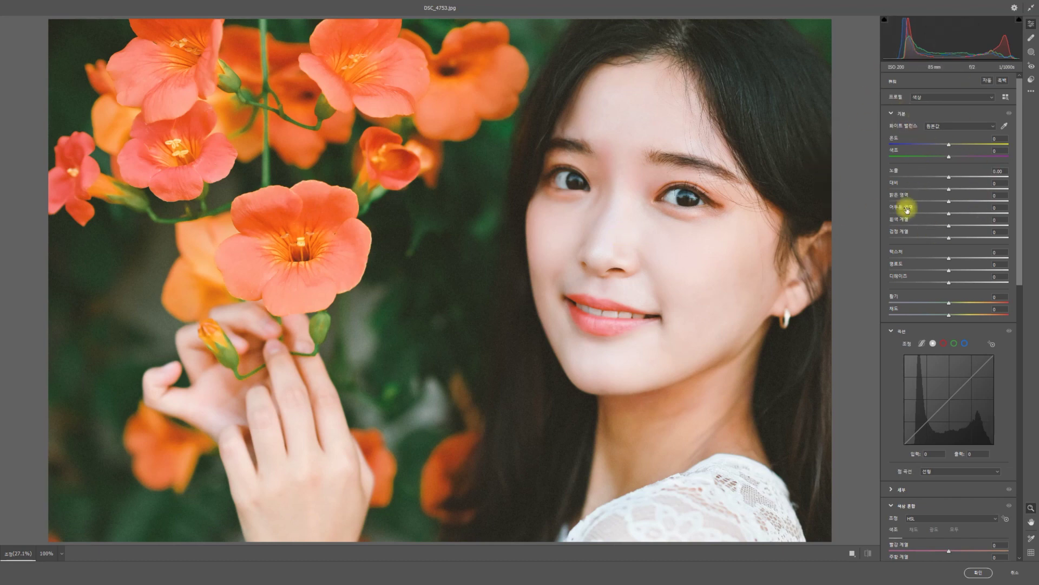
{"action": "mouse_move", "coordinate": [907, 210]}
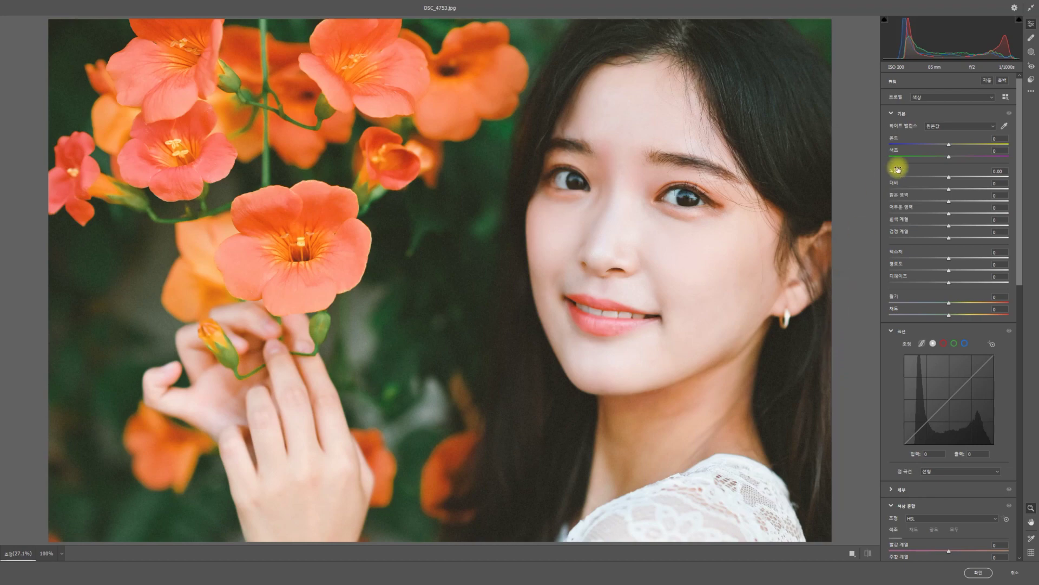
{"action": "left_click_drag", "start_coordinate": [941, 174], "coordinate": [964, 181]}
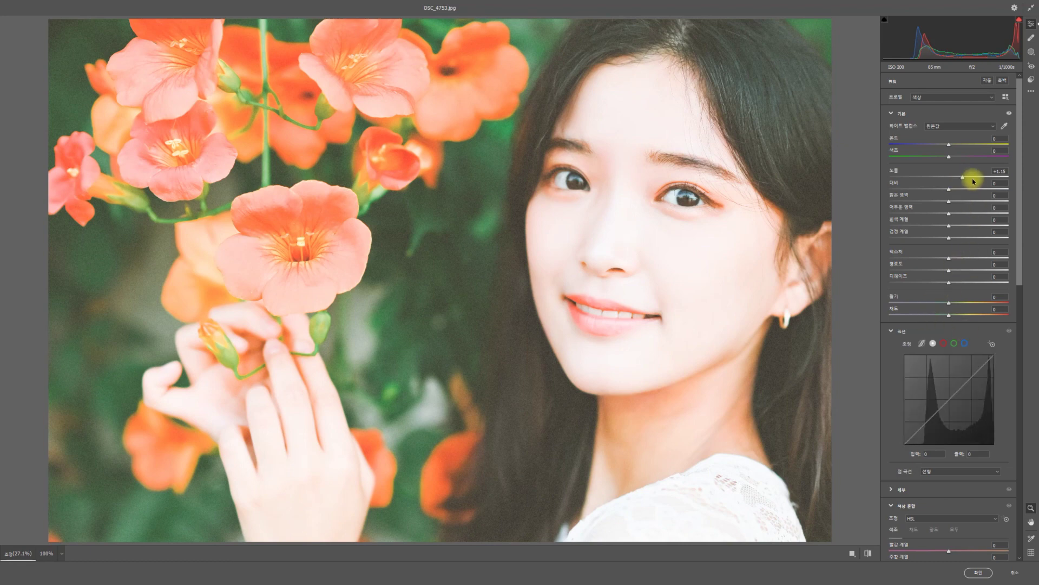
{"action": "double_click", "coordinate": [963, 176]}
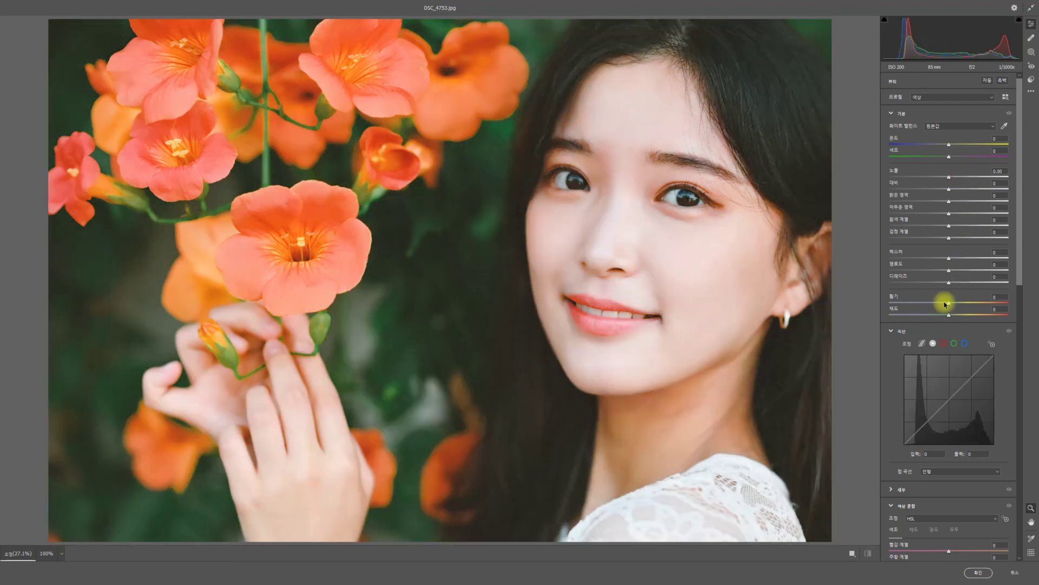
- Try vibrance +13 and saturation +3 on the portrait, look through the remaining Camera Raw adjustments, and cancel the filter
{"action": "left_click_drag", "start_coordinate": [949, 302], "coordinate": [950, 318]}
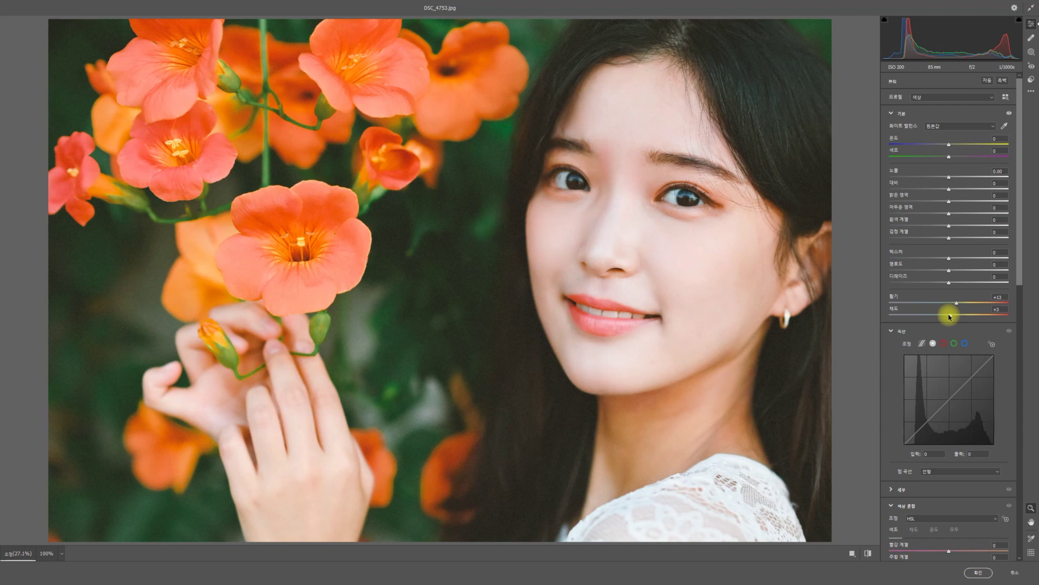
{"action": "scroll", "coordinate": [949, 316], "scroll_direction": "down", "scroll_amount": 12}
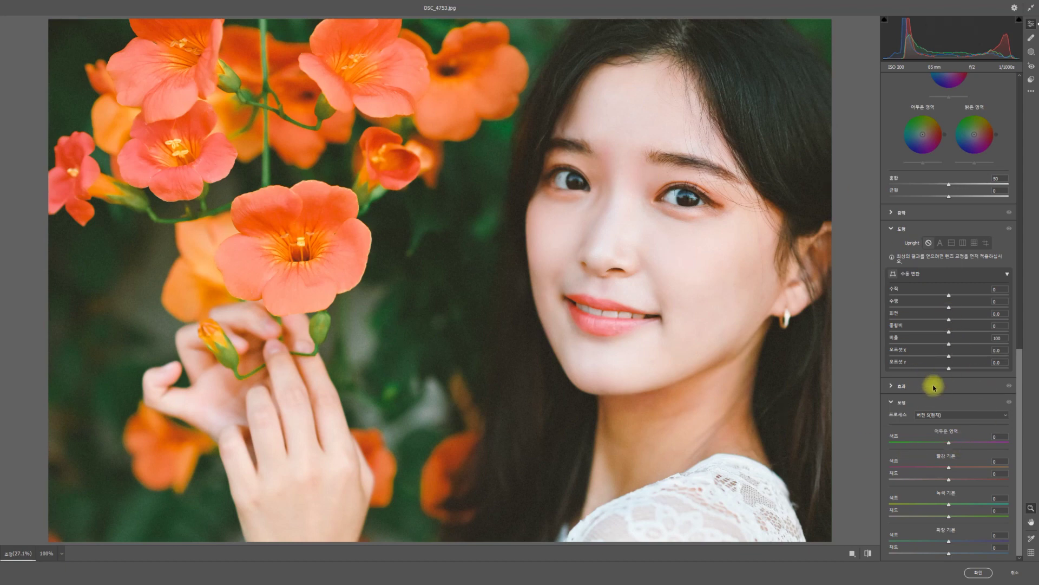
{"action": "left_click", "coordinate": [1030, 7]}
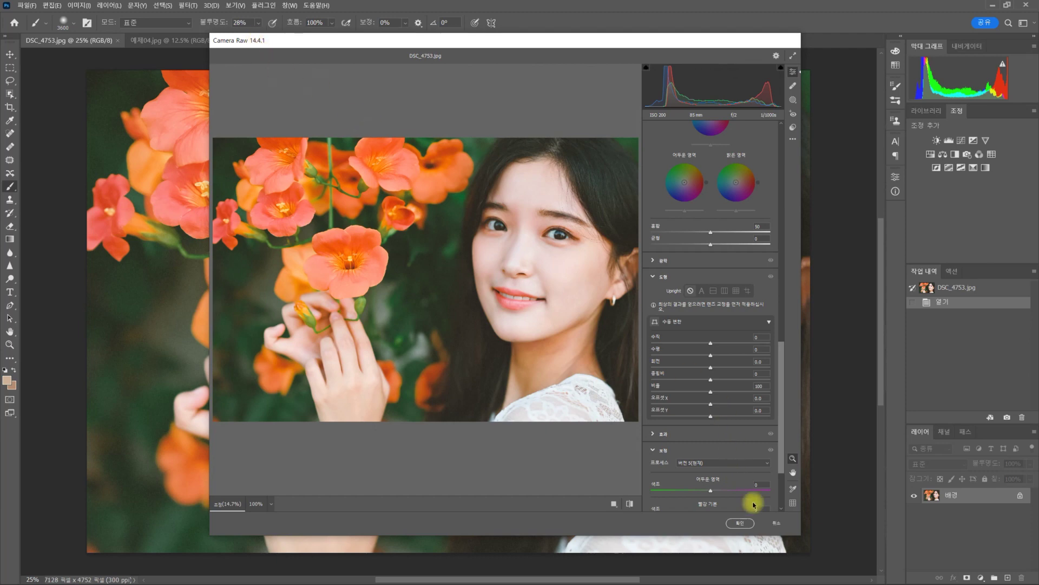
{"action": "left_click", "coordinate": [777, 523]}
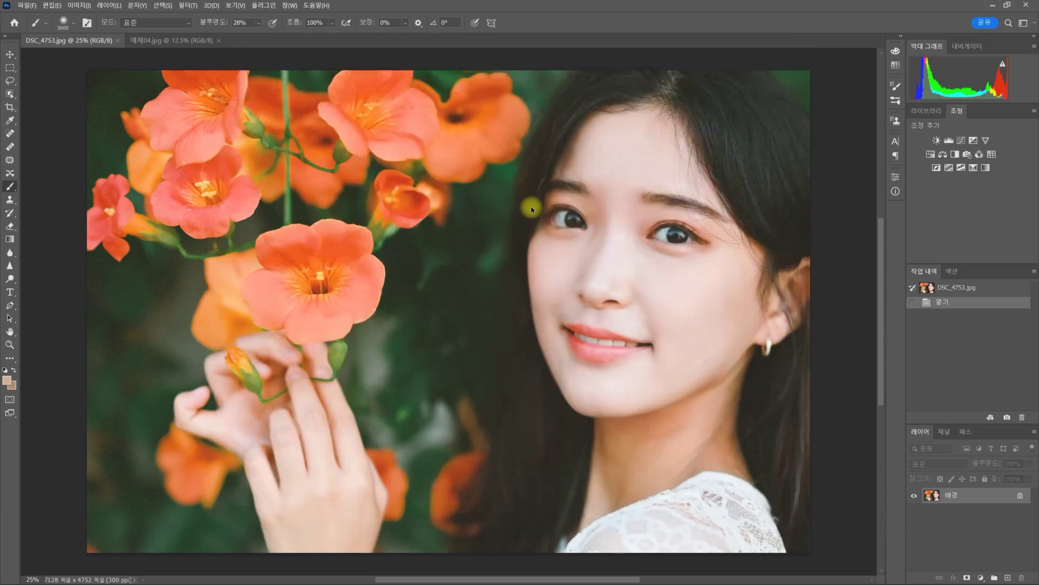
- Apply the Camera Raw filter with automatic (자동) tone correction to 예제04.jpg
{"action": "left_click", "coordinate": [157, 40]}
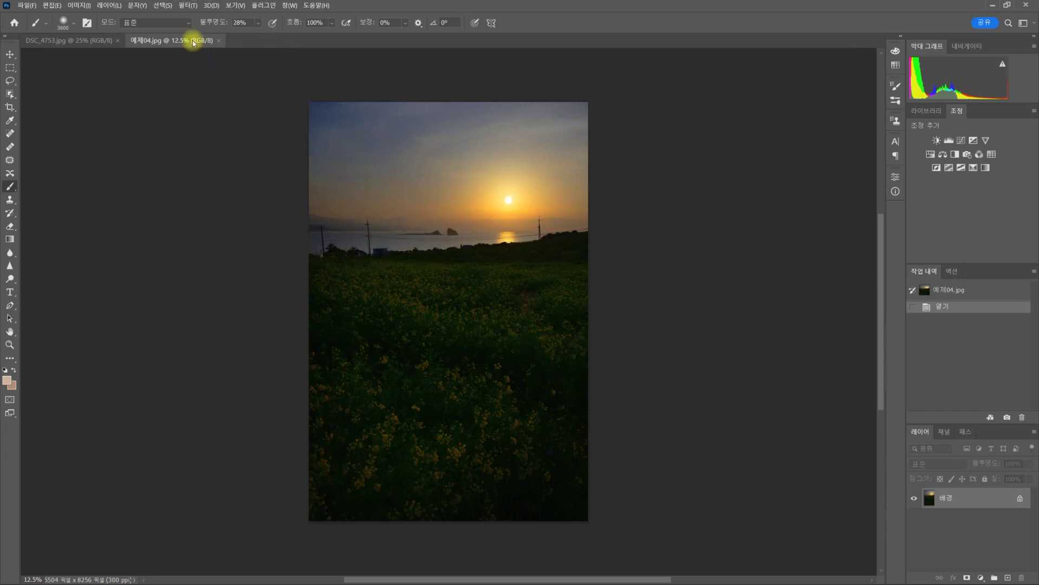
{"action": "left_click", "coordinate": [188, 5]}
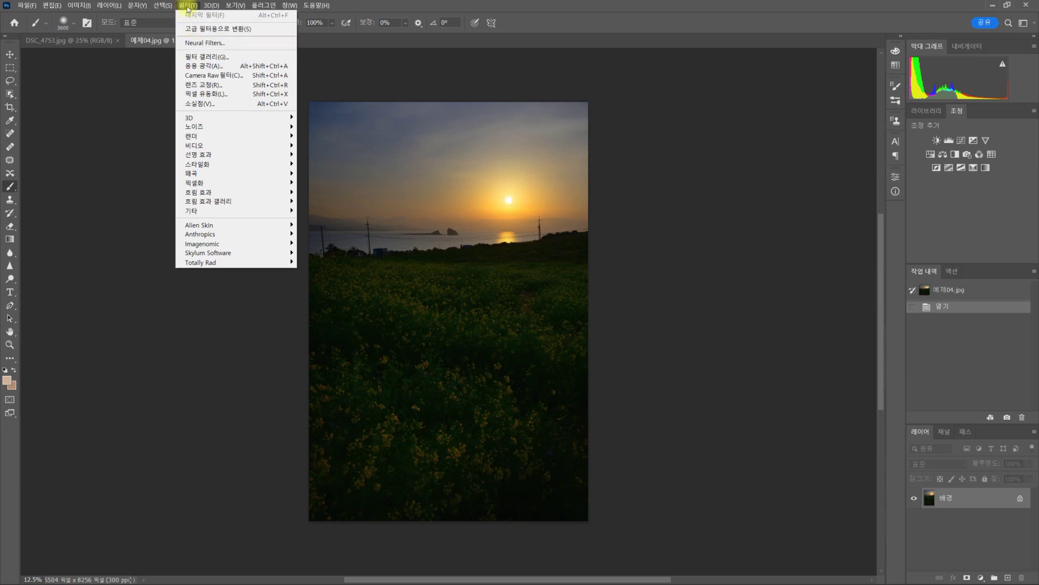
{"action": "left_click", "coordinate": [240, 76]}
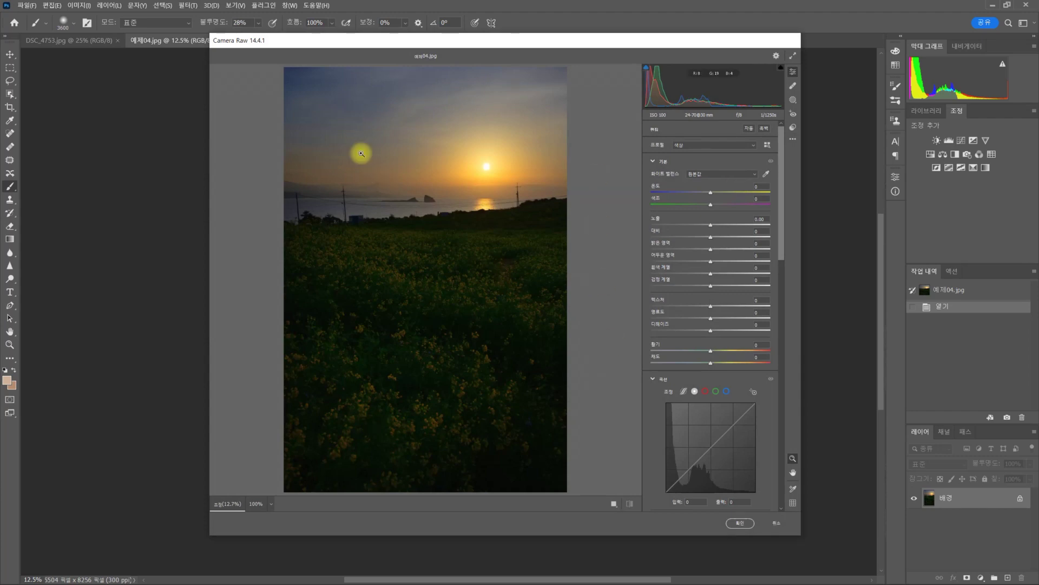
{"action": "left_click", "coordinate": [793, 56]}
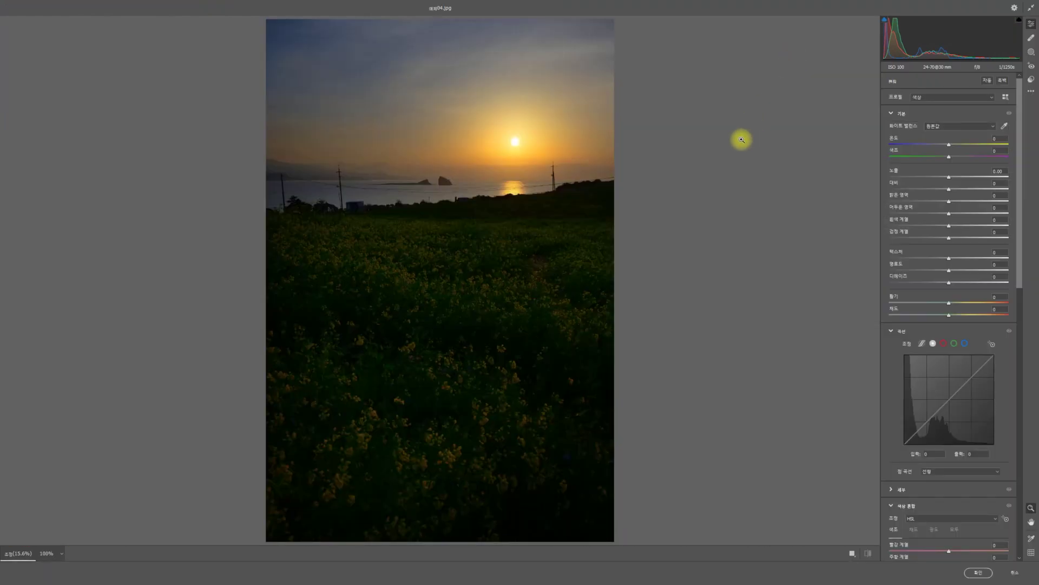
{"action": "left_click", "coordinate": [988, 81]}
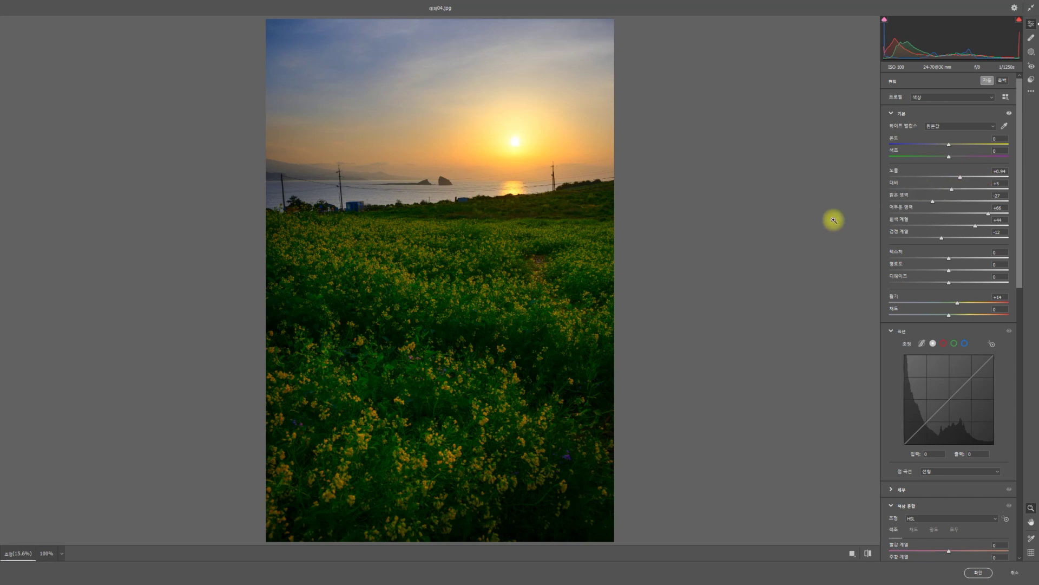
{"action": "left_click", "coordinate": [980, 572]}
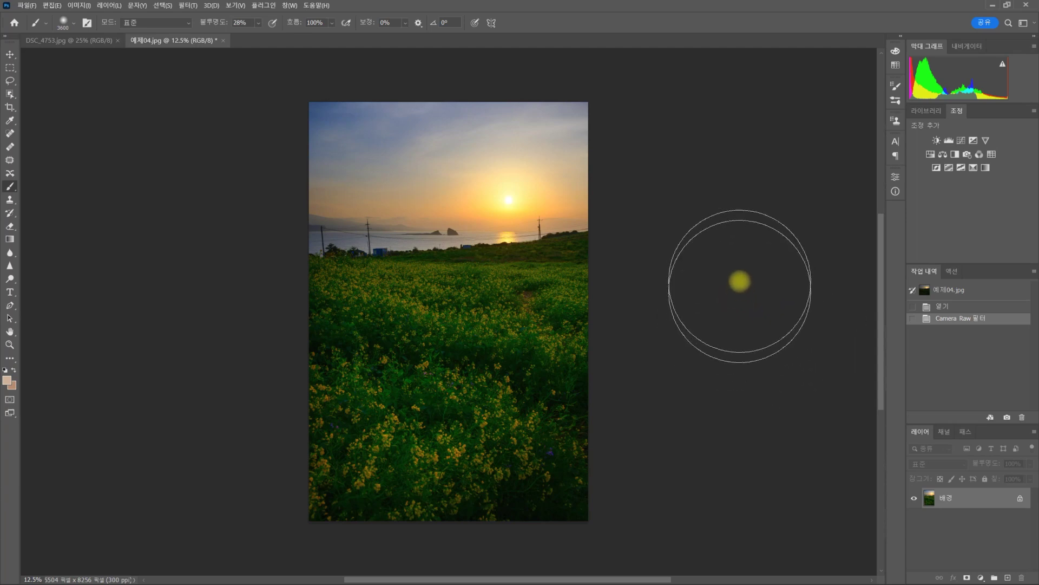
{"action": "left_click", "coordinate": [22, 6]}
{"action": "left_click", "coordinate": [39, 31]}
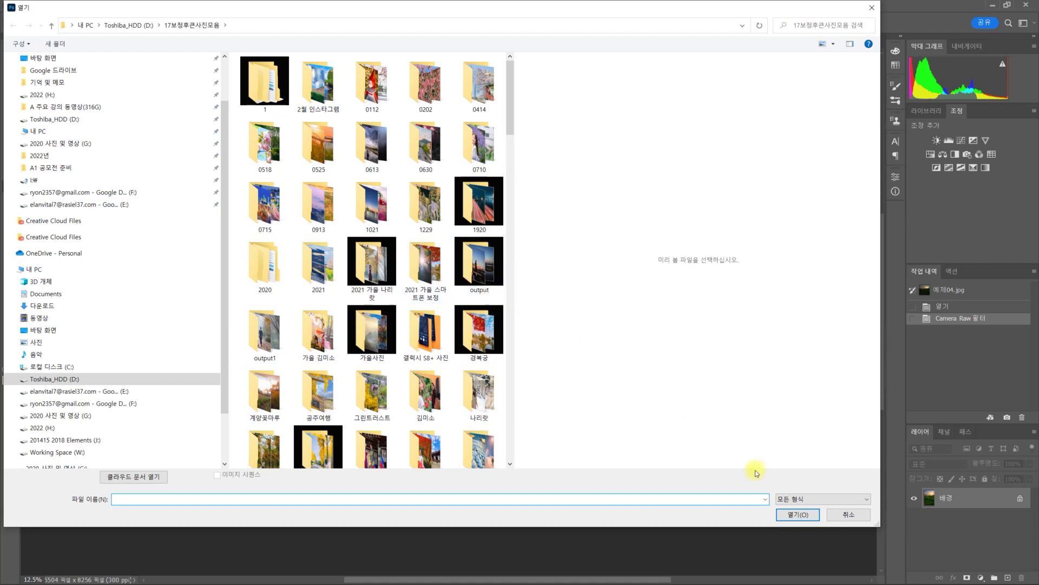
{"action": "left_click", "coordinate": [848, 515]}
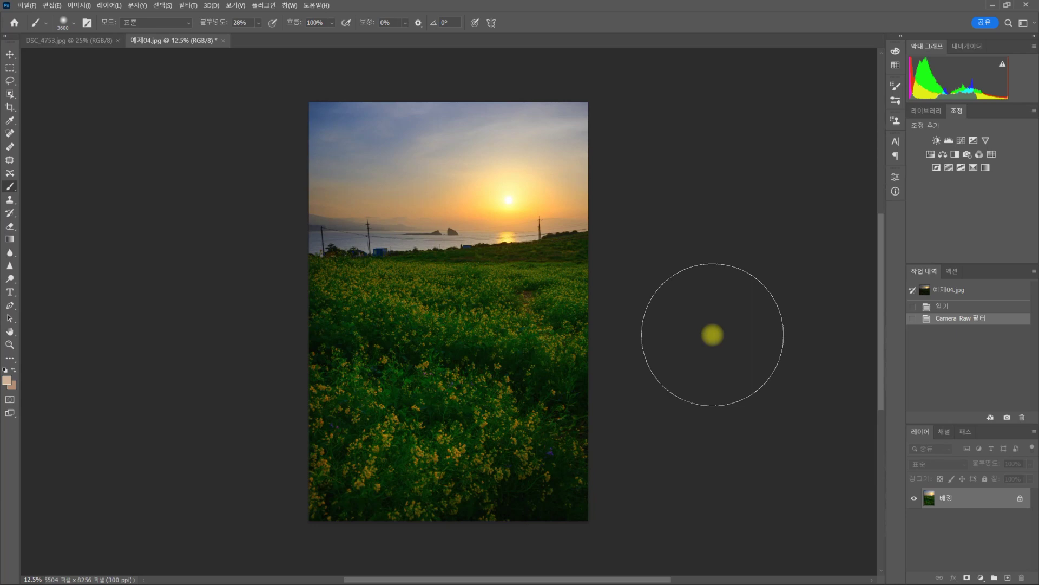
- Minimize the Photoshop and Creative Cloud windows to reach the desktop
{"action": "left_click", "coordinate": [993, 6]}
{"action": "left_click", "coordinate": [1003, 6]}
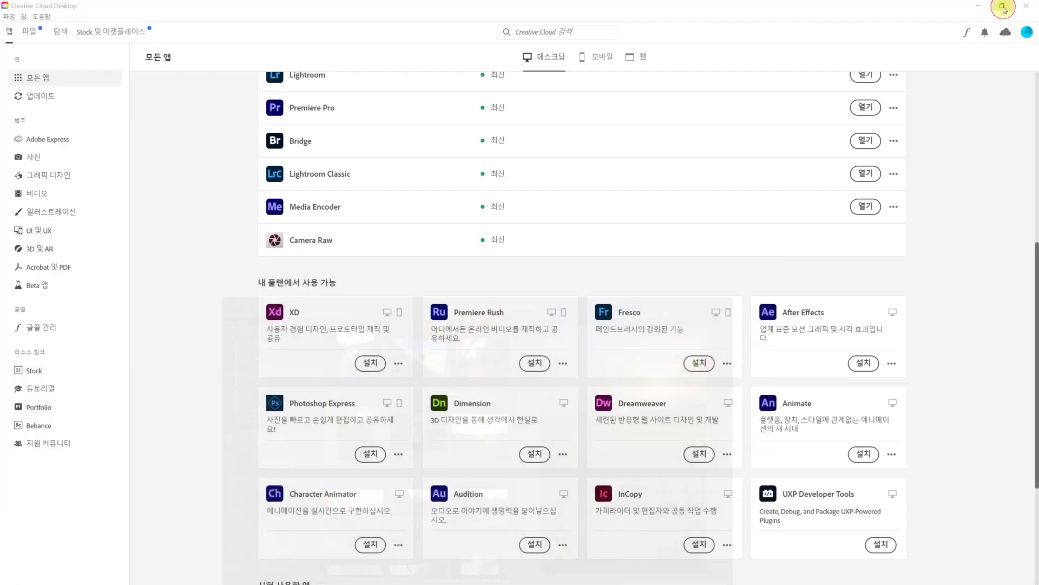
{"action": "left_click", "coordinate": [987, 5]}
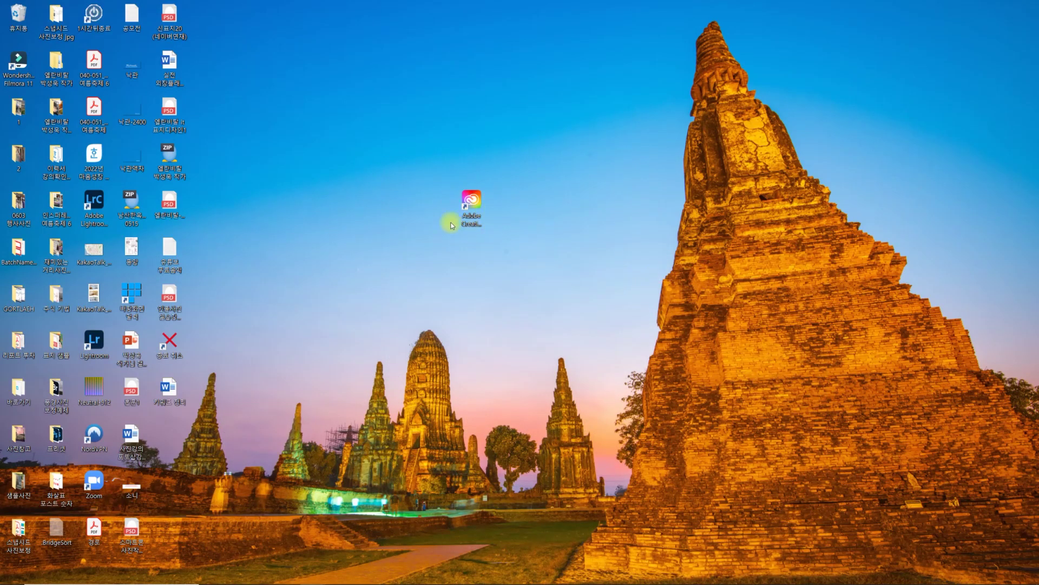
{"action": "left_click", "coordinate": [476, 213]}
{"action": "double_click", "coordinate": [472, 199]}
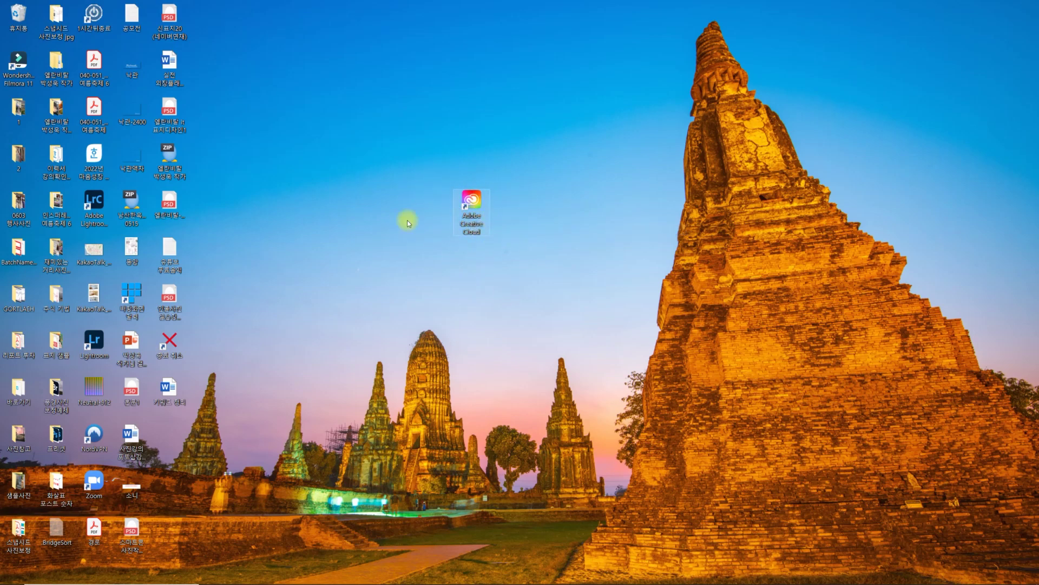
{"action": "mouse_move", "coordinate": [944, 580]}
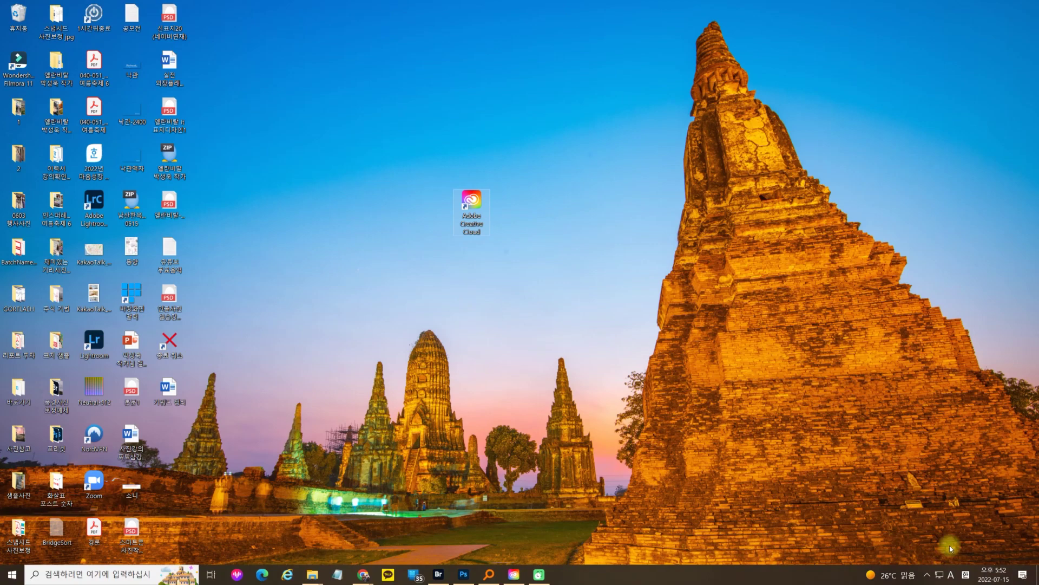
{"action": "left_click", "coordinate": [926, 577]}
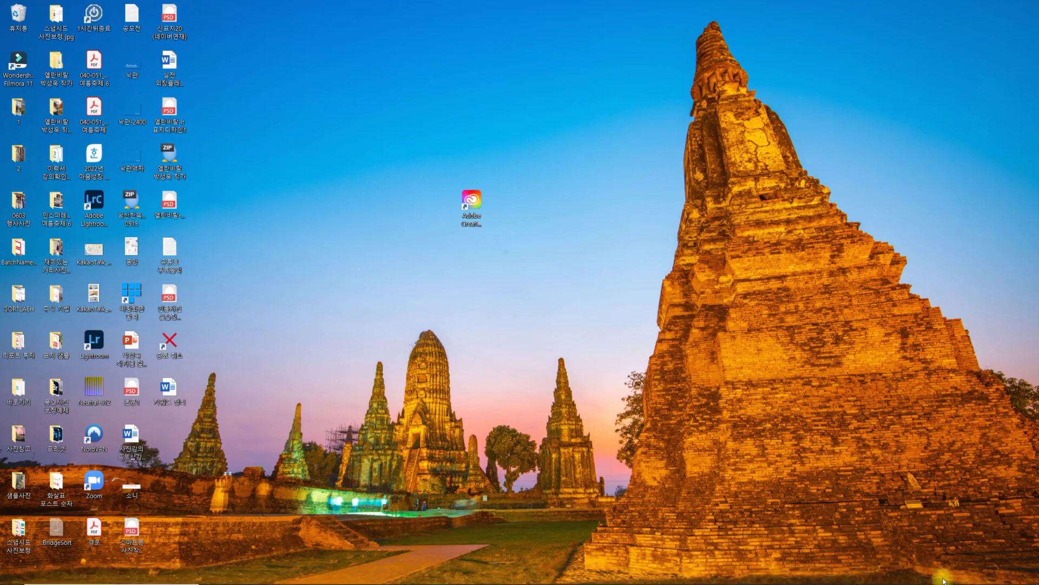
{"action": "mouse_move", "coordinate": [921, 582]}
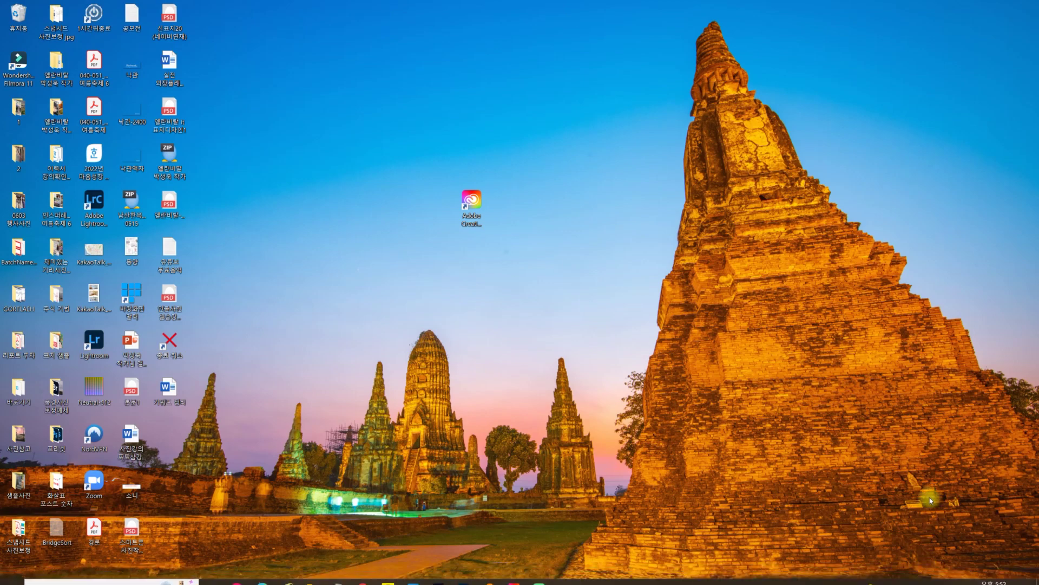
{"action": "mouse_move", "coordinate": [10, 575]}
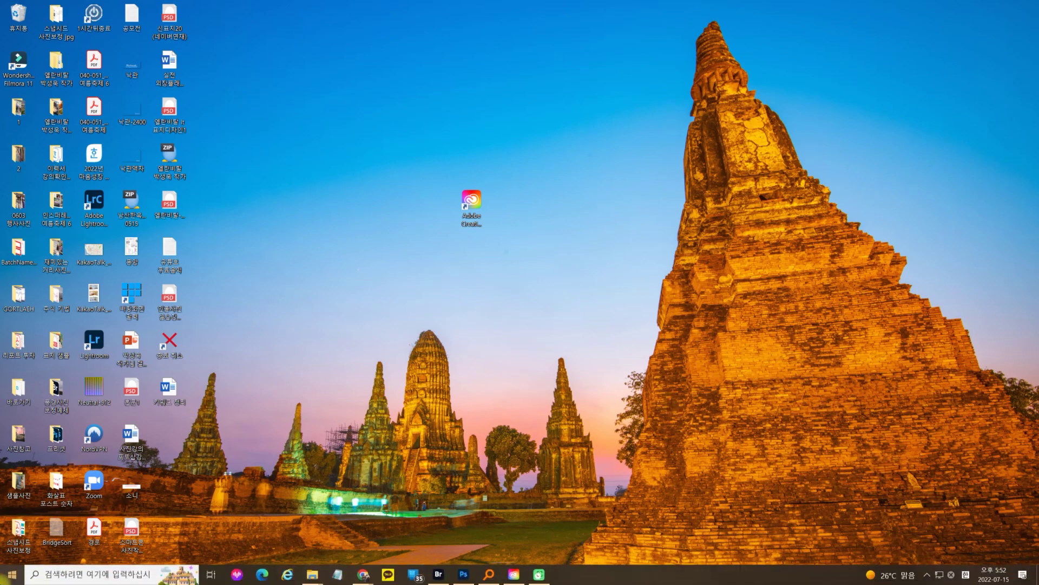
- Launch Adobe Creative Cloud, examine the lists of installed apps and apps available in the plan, and minimize it
{"action": "left_click", "coordinate": [11, 574]}
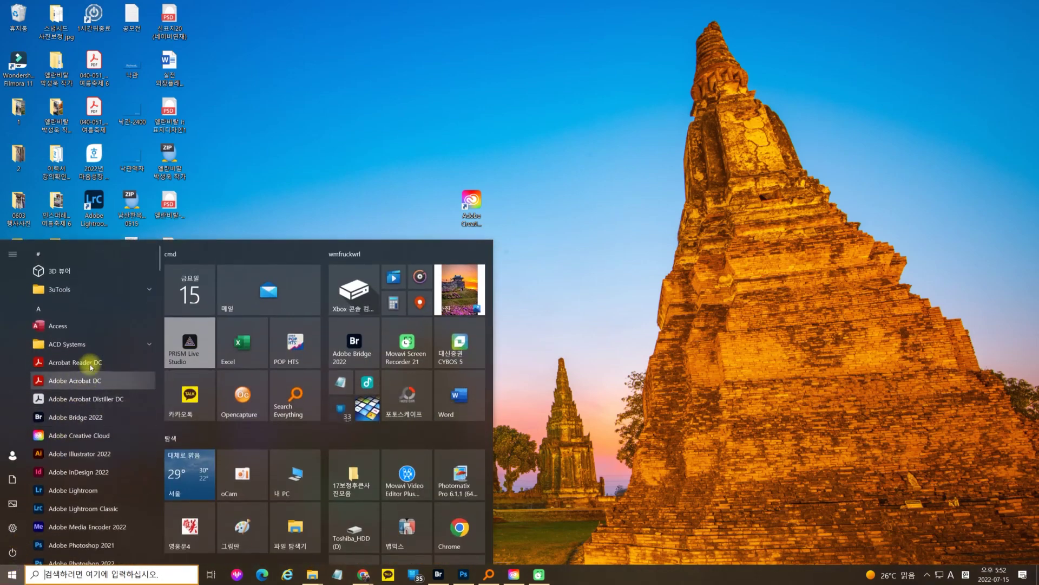
{"action": "left_click", "coordinate": [84, 436]}
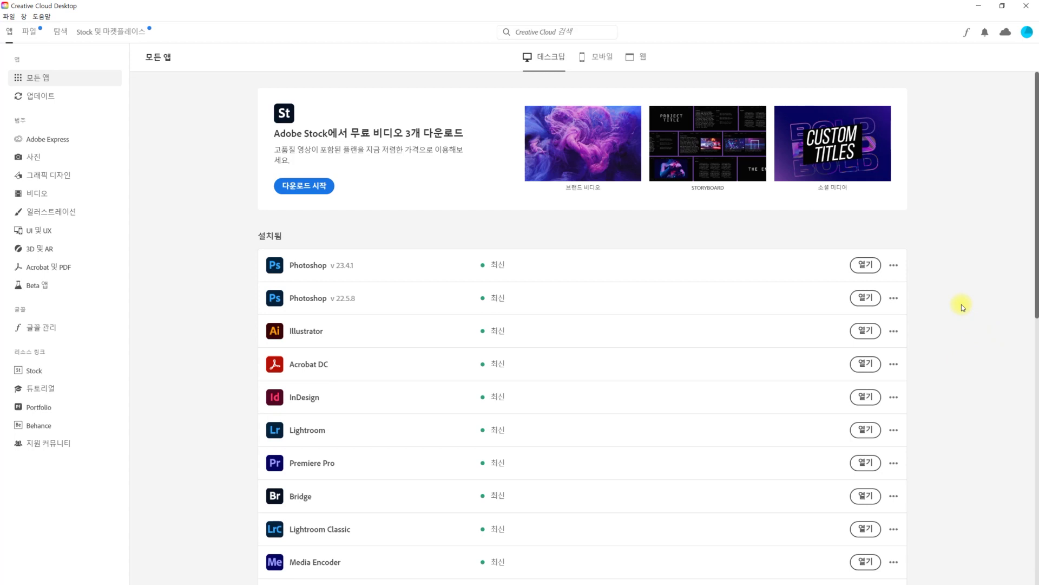
{"action": "scroll", "coordinate": [962, 305], "scroll_direction": "down", "scroll_amount": 1}
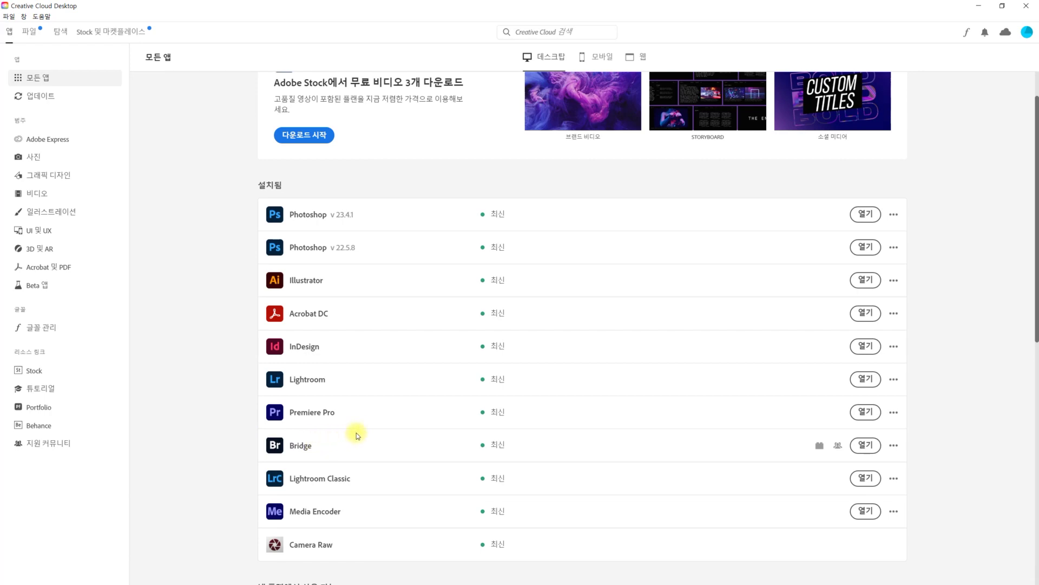
{"action": "scroll", "coordinate": [385, 424], "scroll_direction": "down", "scroll_amount": 6}
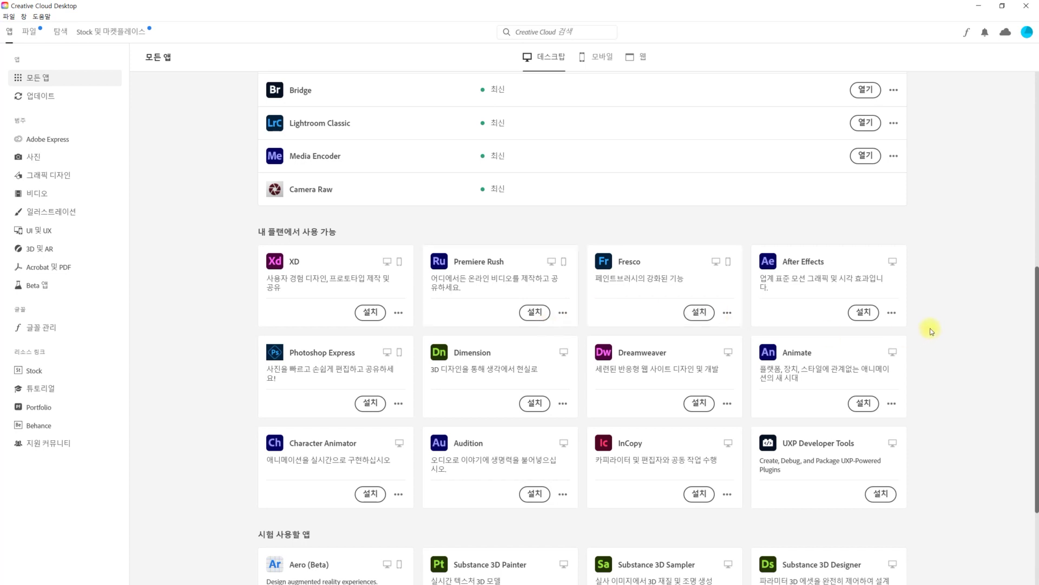
{"action": "scroll", "coordinate": [934, 326], "scroll_direction": "up", "scroll_amount": 3}
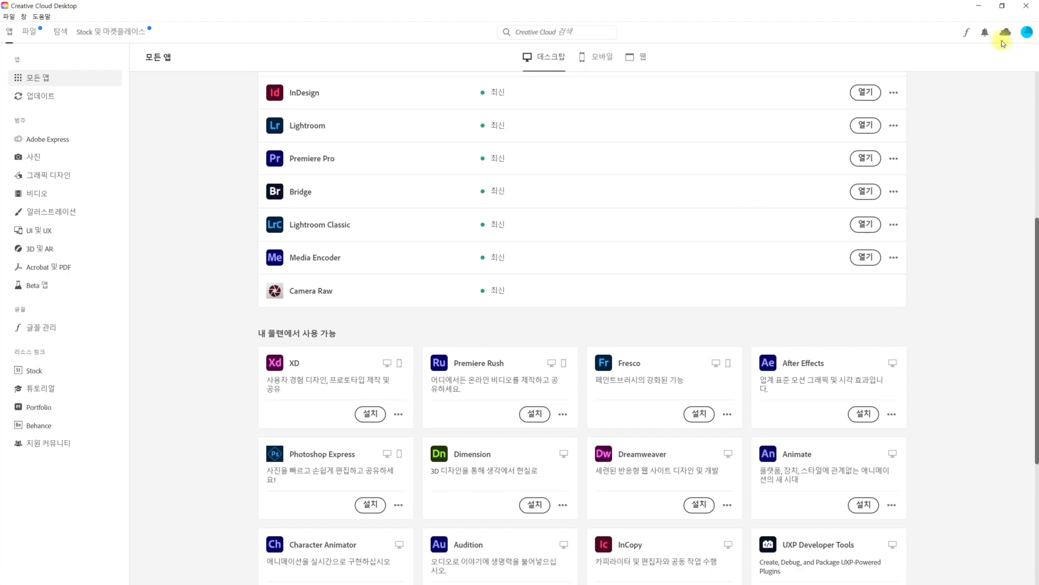
{"action": "left_click", "coordinate": [979, 6]}
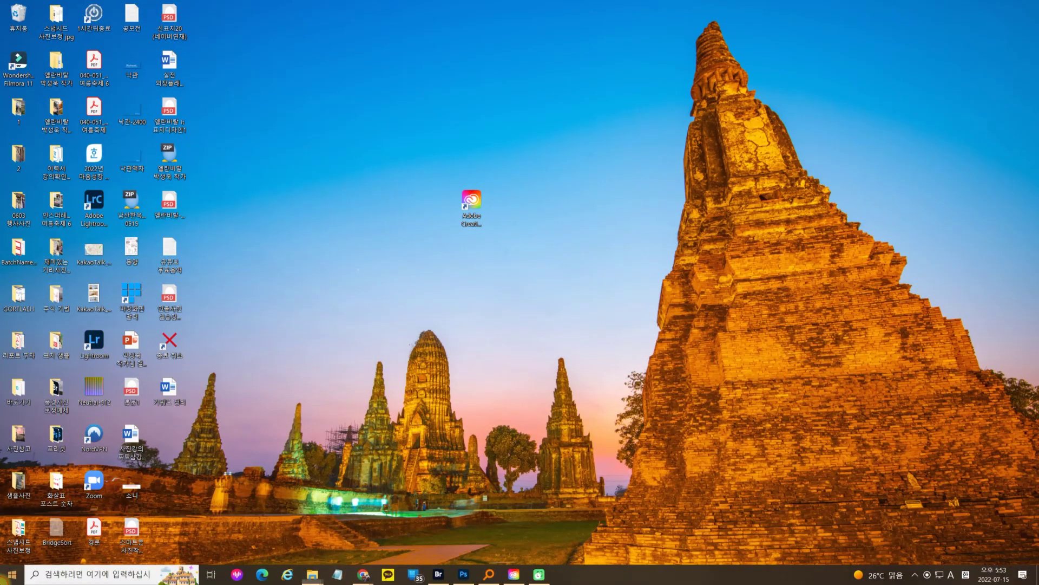
- Look through the installed Adobe programs and switch to Adobe Bridge
{"action": "left_click", "coordinate": [11, 574]}
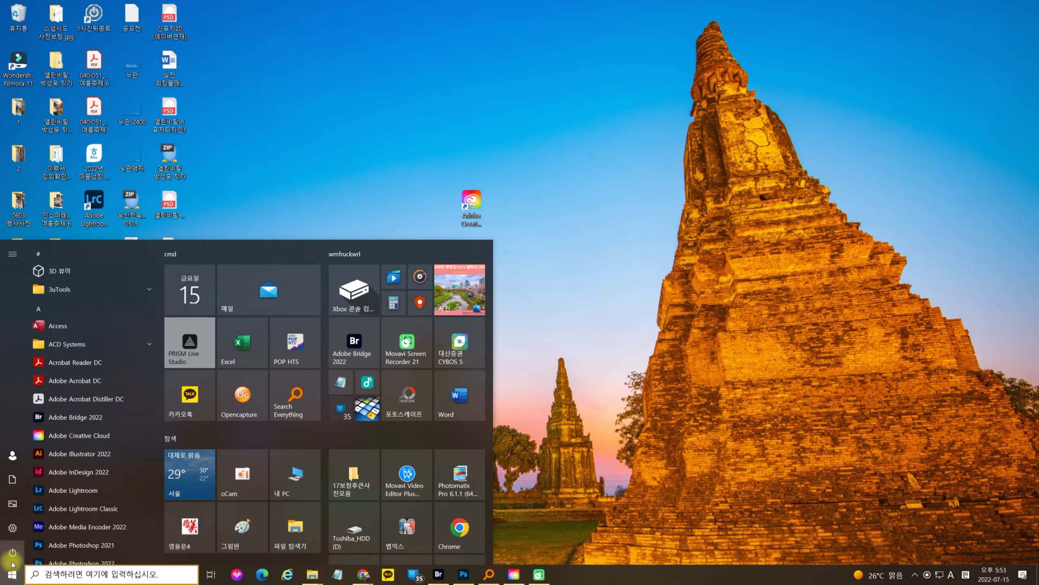
{"action": "scroll", "coordinate": [92, 422], "scroll_direction": "down", "scroll_amount": 1}
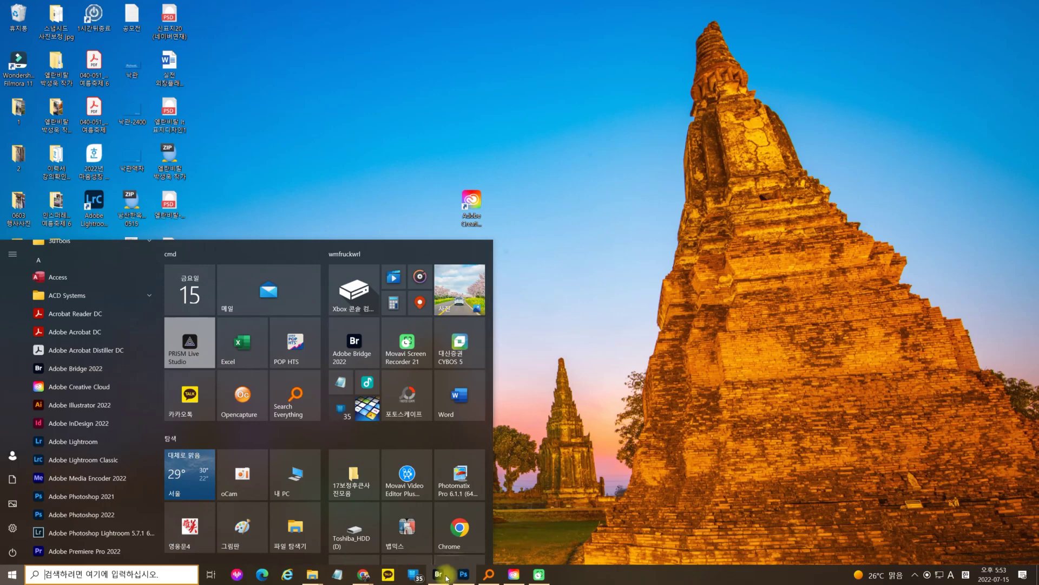
{"action": "left_click", "coordinate": [460, 547]}
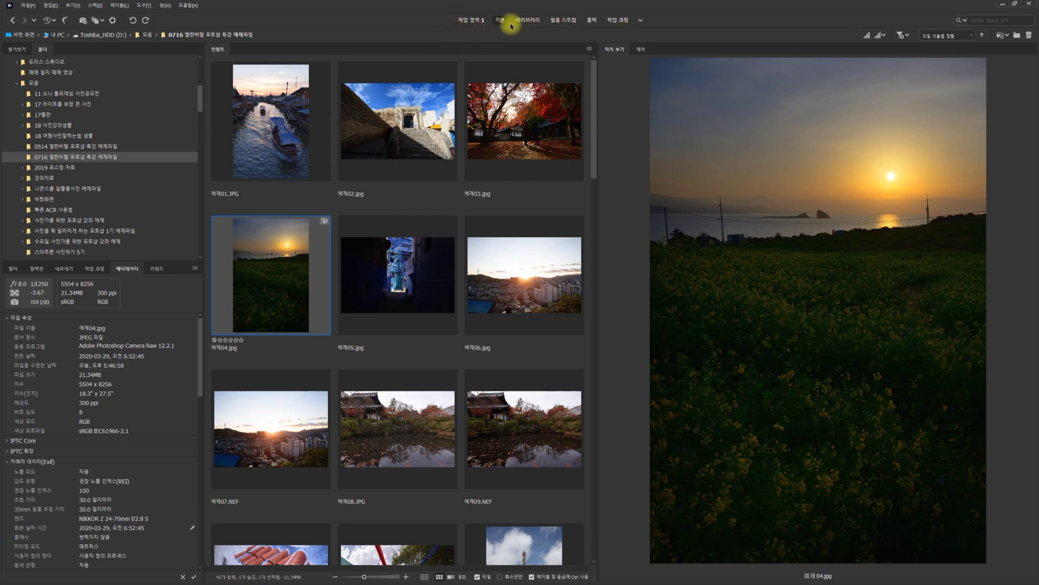
- Change the workspace to Filmstrip (필름 스트립) and preview 예제02.jpg and 예제03.jpg
{"action": "left_click", "coordinate": [574, 24]}
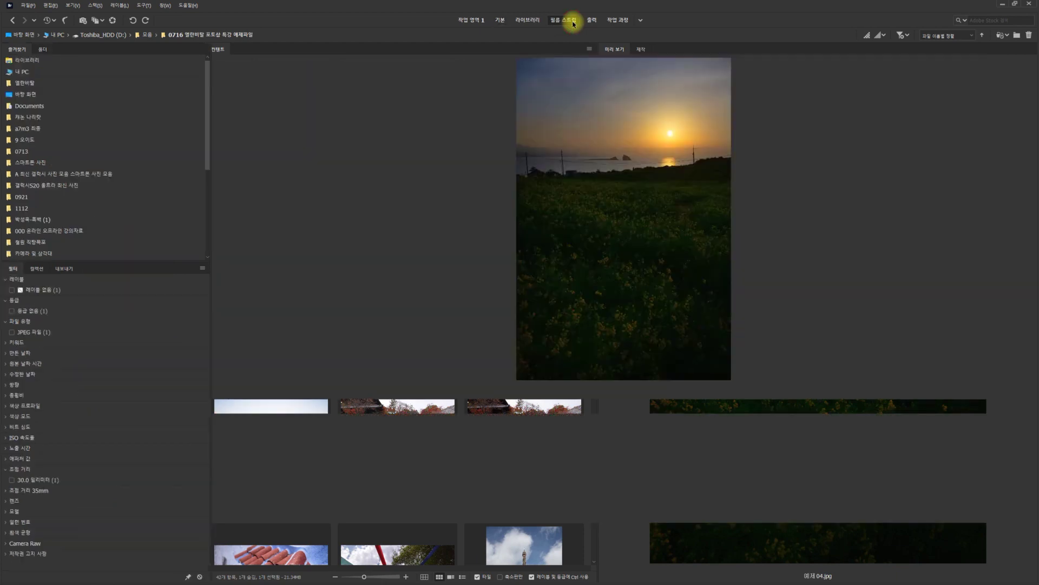
{"action": "left_click", "coordinate": [364, 486]}
{"action": "left_click", "coordinate": [520, 485]}
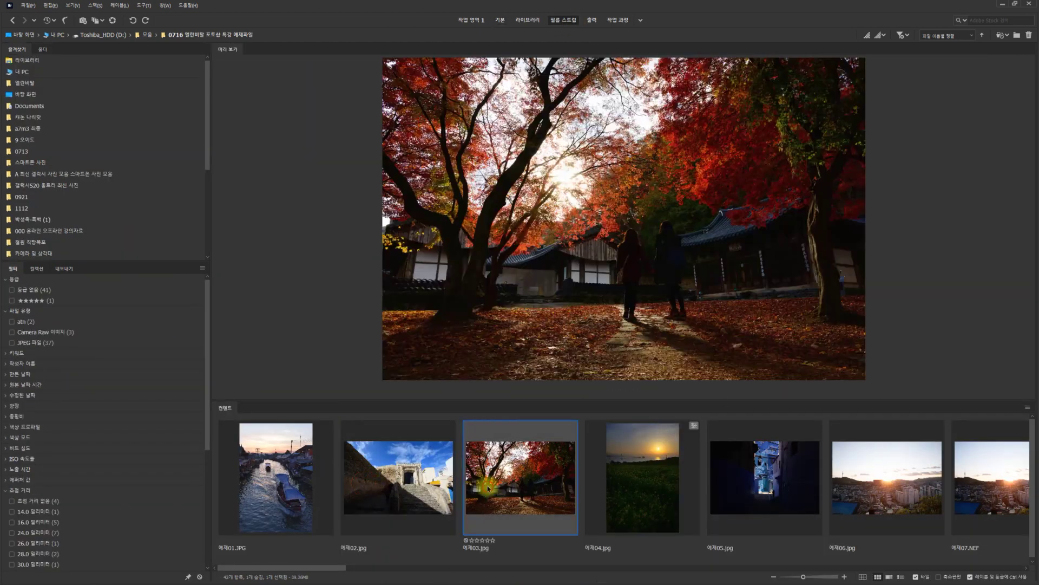
- Preview 예제04.jpg, 예제05.jpg and 예제06.jpg in the filmstrip, ending on 예제04.jpg
{"action": "left_click", "coordinate": [670, 492]}
{"action": "left_click", "coordinate": [769, 502]}
{"action": "left_click", "coordinate": [890, 512]}
{"action": "left_click", "coordinate": [686, 512]}
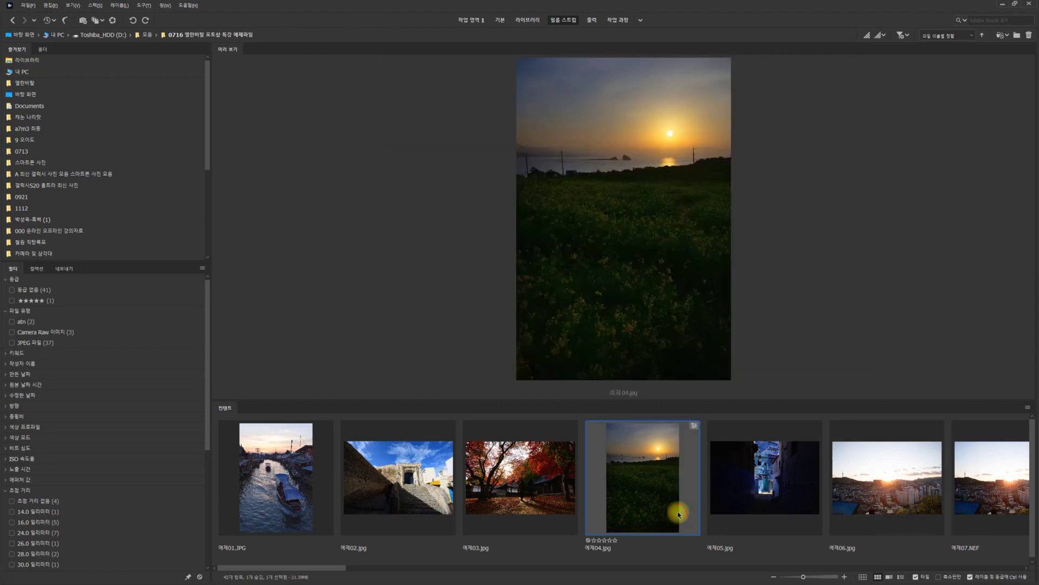
- Switch to the 기본 (Essentials) workspace and widen the preview area so the thumbnails show in two columns
{"action": "left_click", "coordinate": [500, 20]}
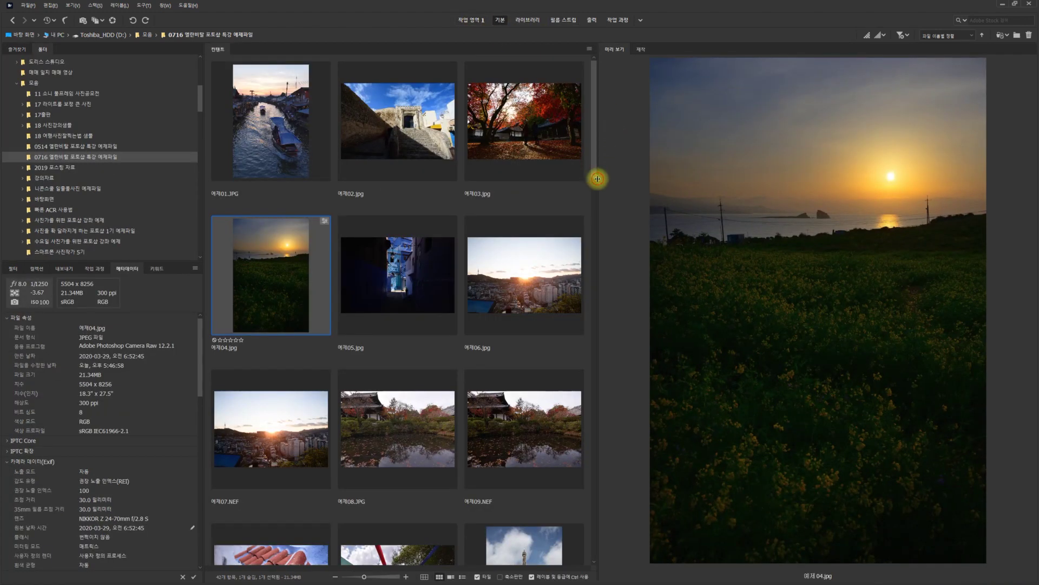
{"action": "left_click_drag", "start_coordinate": [596, 179], "coordinate": [475, 184]}
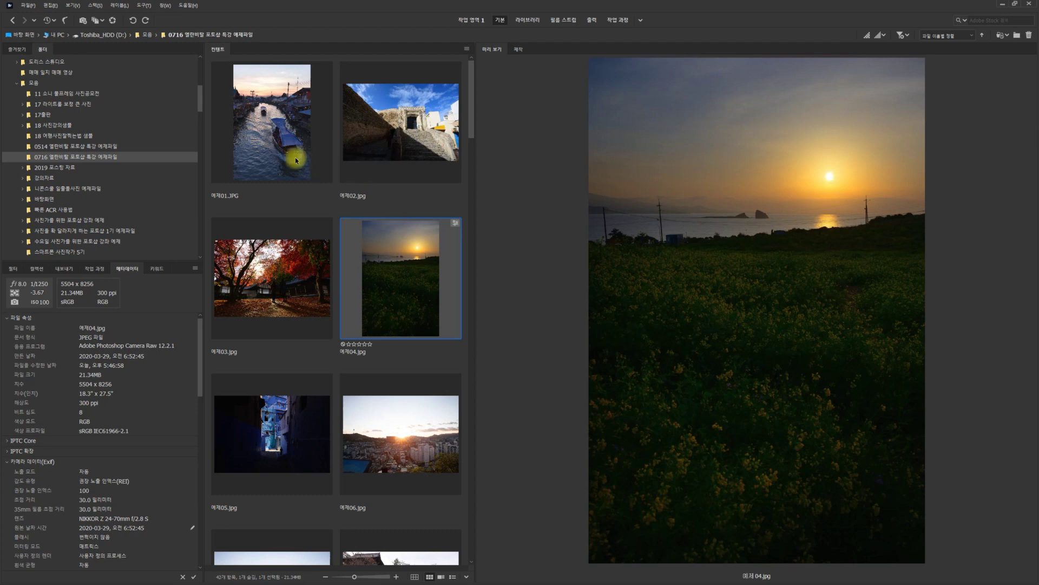
{"action": "scroll", "coordinate": [290, 287], "scroll_direction": "down", "scroll_amount": 3}
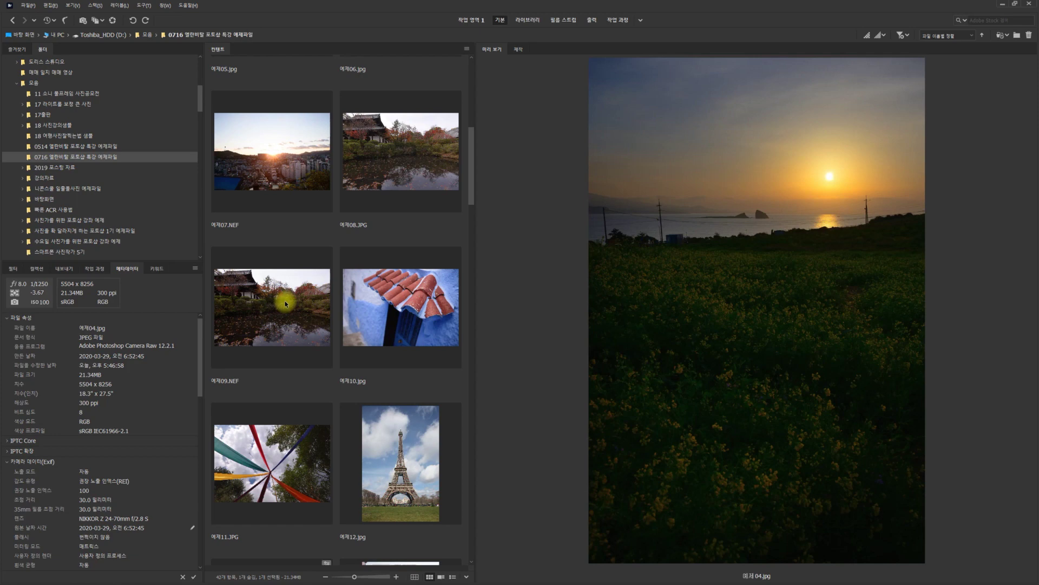
{"action": "scroll", "coordinate": [285, 300], "scroll_direction": "up", "scroll_amount": 5}
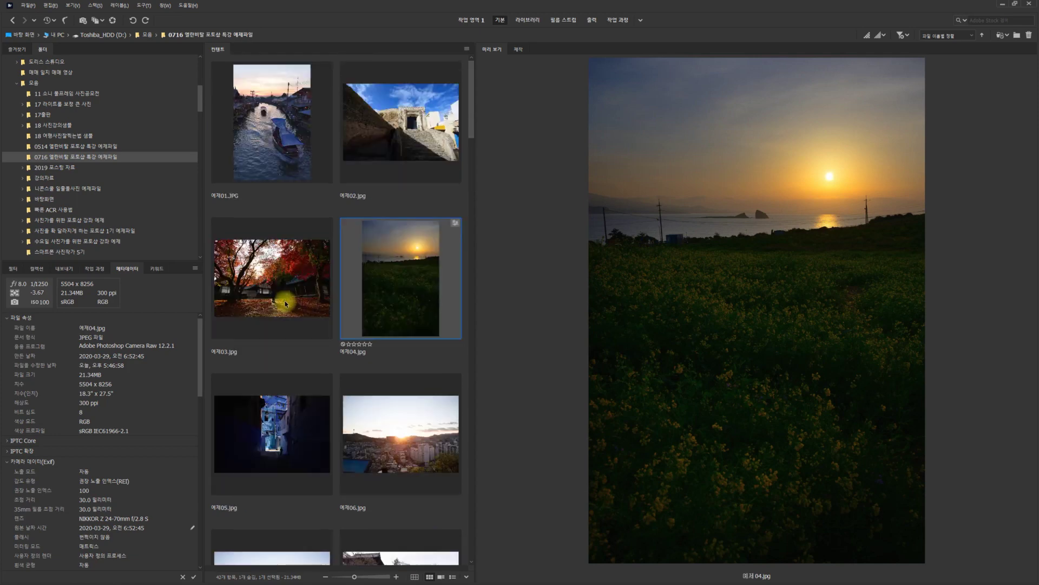
- Rate 예제01.JPG with one star and 예제03.jpg with two stars, and check both ratings
{"action": "left_click", "coordinate": [296, 161]}
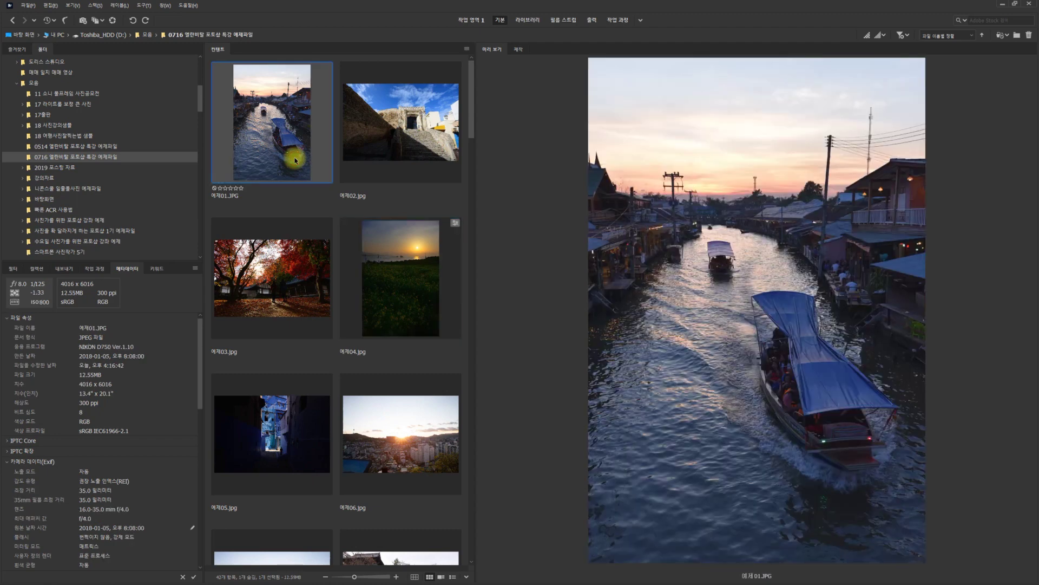
{"action": "key", "text": "ctrl+1"}
{"action": "left_click", "coordinate": [263, 287]}
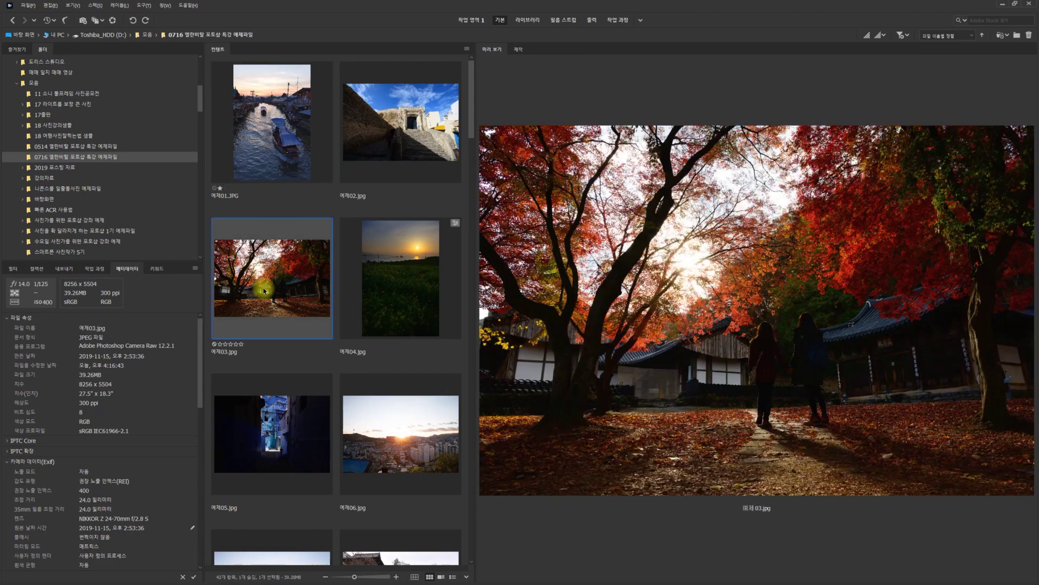
{"action": "key", "text": "ctrl+2"}
{"action": "left_click", "coordinate": [267, 174]}
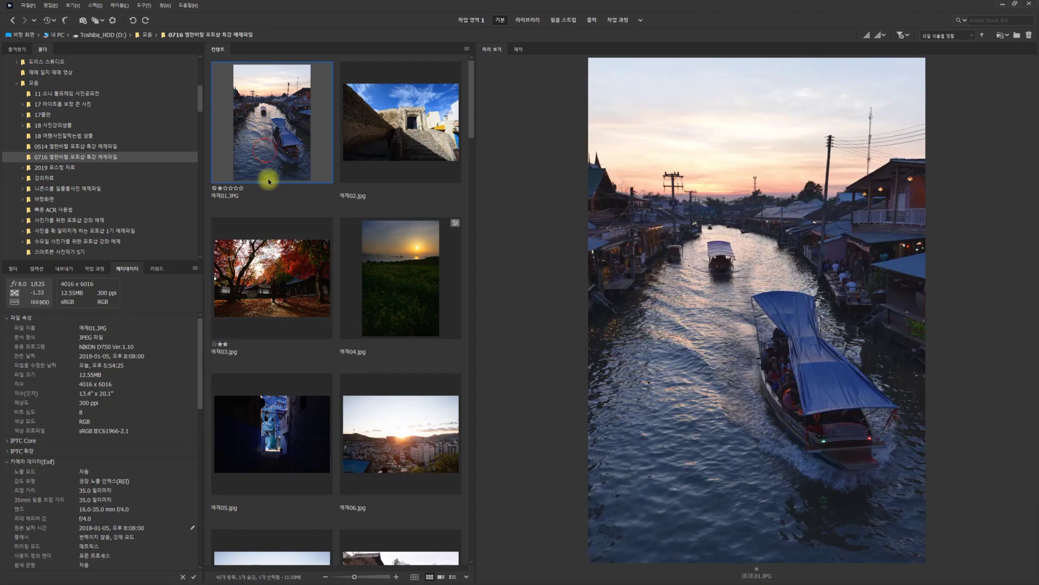
{"action": "left_click", "coordinate": [275, 339]}
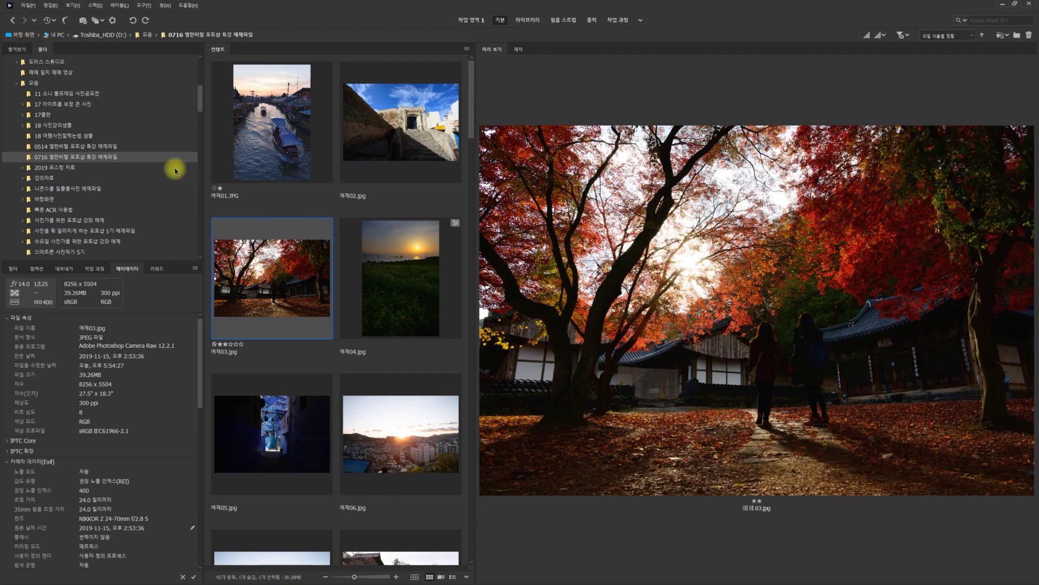
- Look into the 니콘스쿨 example folder, return to the 0716 example folder and look over its photos
{"action": "left_click", "coordinate": [81, 189]}
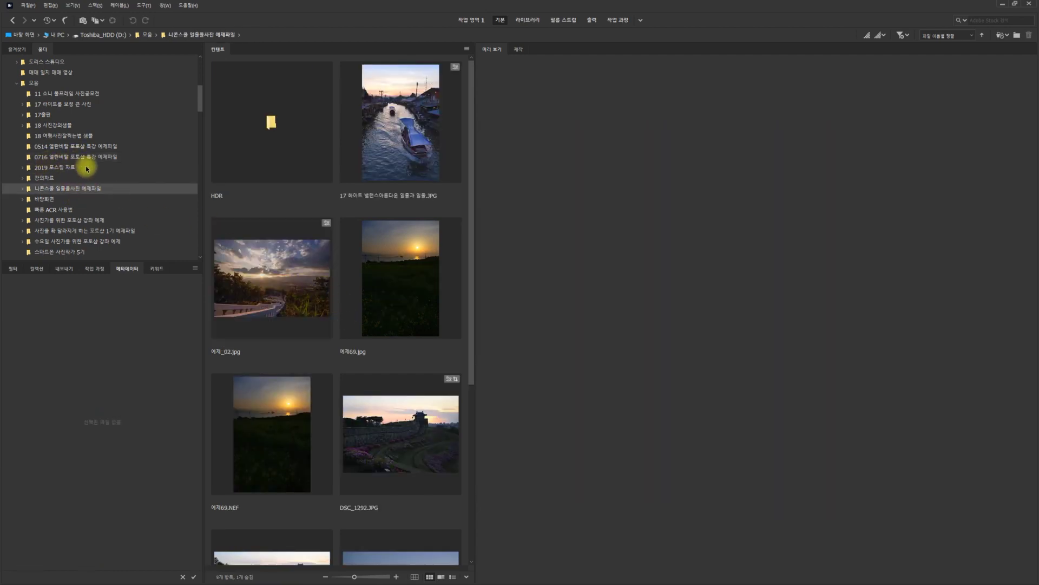
{"action": "left_click", "coordinate": [81, 157]}
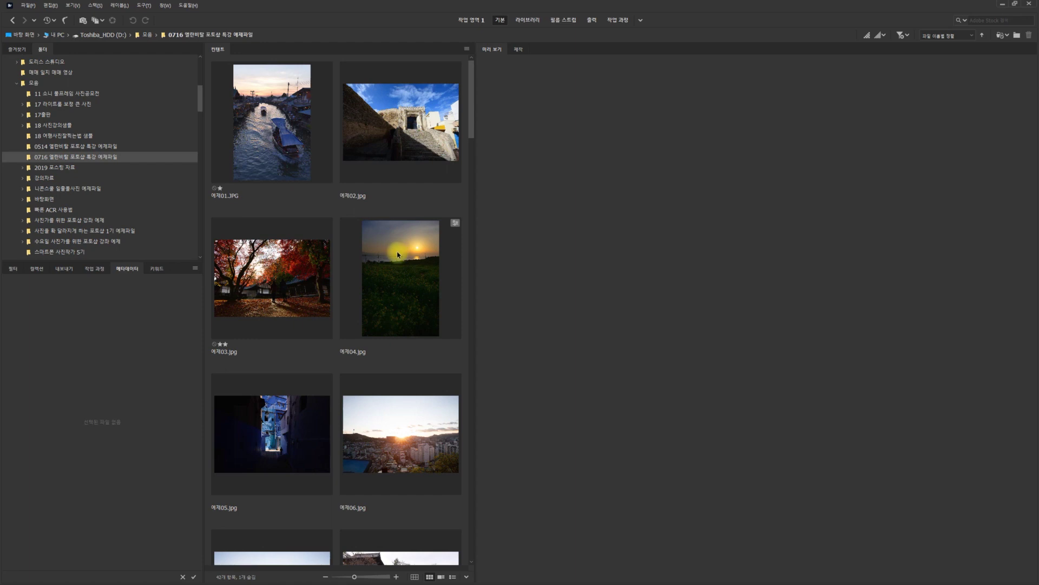
{"action": "scroll", "coordinate": [390, 308], "scroll_direction": "down", "scroll_amount": 2}
{"action": "scroll", "coordinate": [392, 314], "scroll_direction": "up", "scroll_amount": 2}
- Open 예제01.JPG from the 0716 example folder in Camera Raw
{"action": "left_click", "coordinate": [259, 142]}
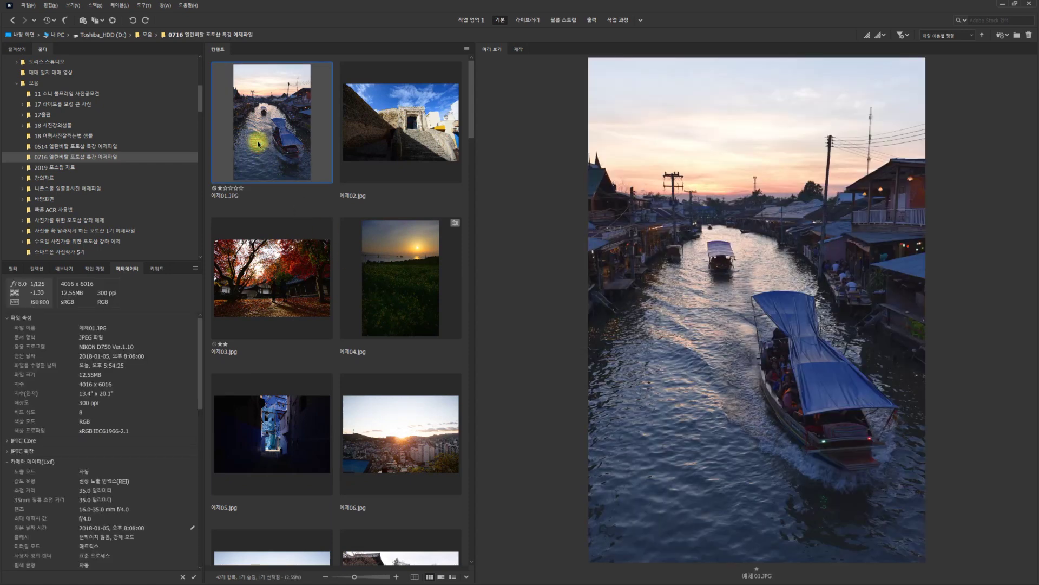
{"action": "left_click", "coordinate": [285, 132]}
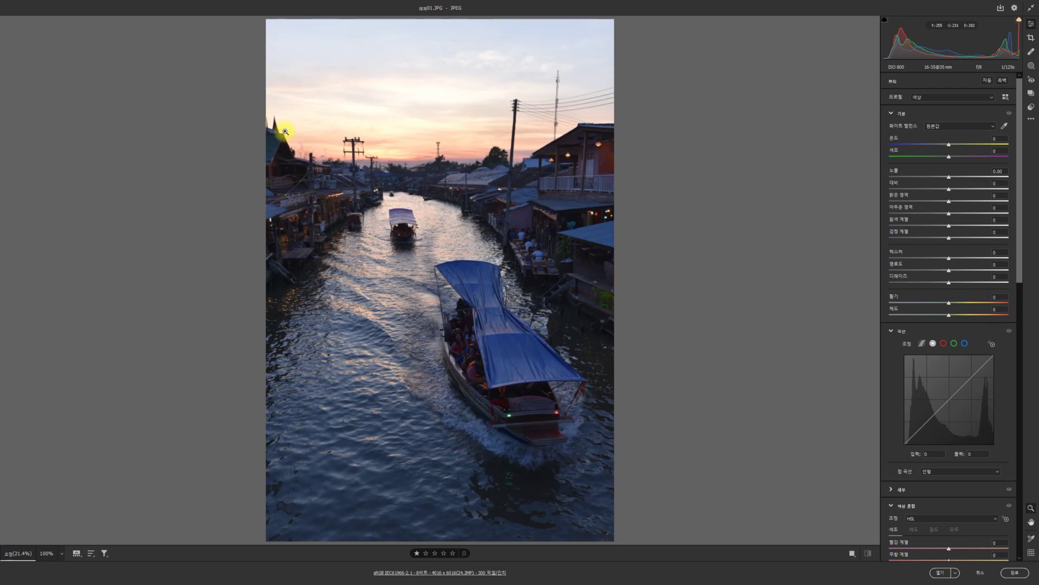
- Apply the automatic tone correction (자동) to the boat photo and raise its shadows (어두운 영역) to +48
{"action": "left_click", "coordinate": [986, 80]}
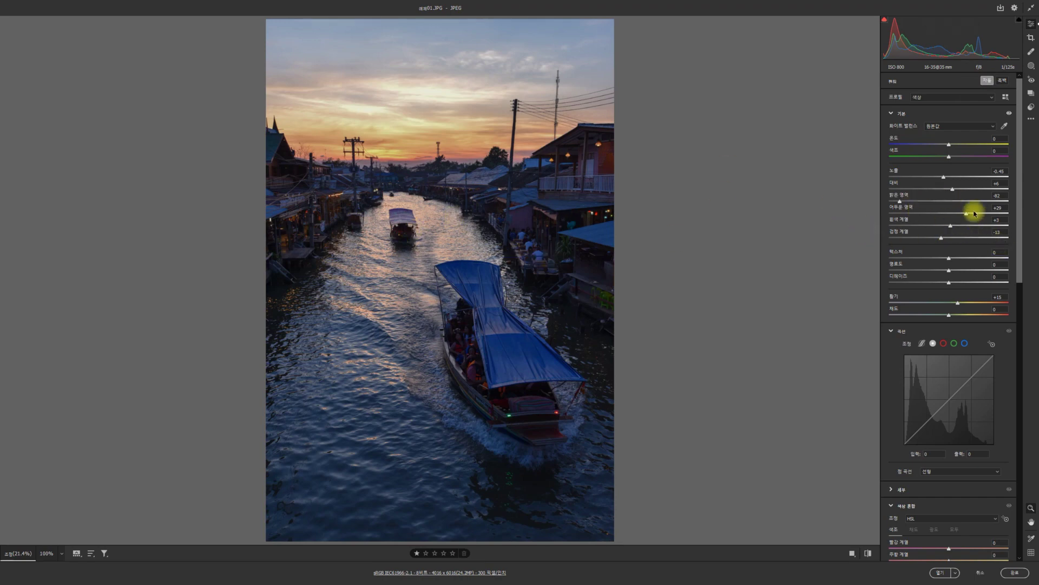
{"action": "mouse_move", "coordinate": [969, 213]}
{"action": "left_mouse_down"}
{"action": "mouse_move", "coordinate": [992, 213]}
{"action": "mouse_move", "coordinate": [978, 214]}
{"action": "left_mouse_up"}
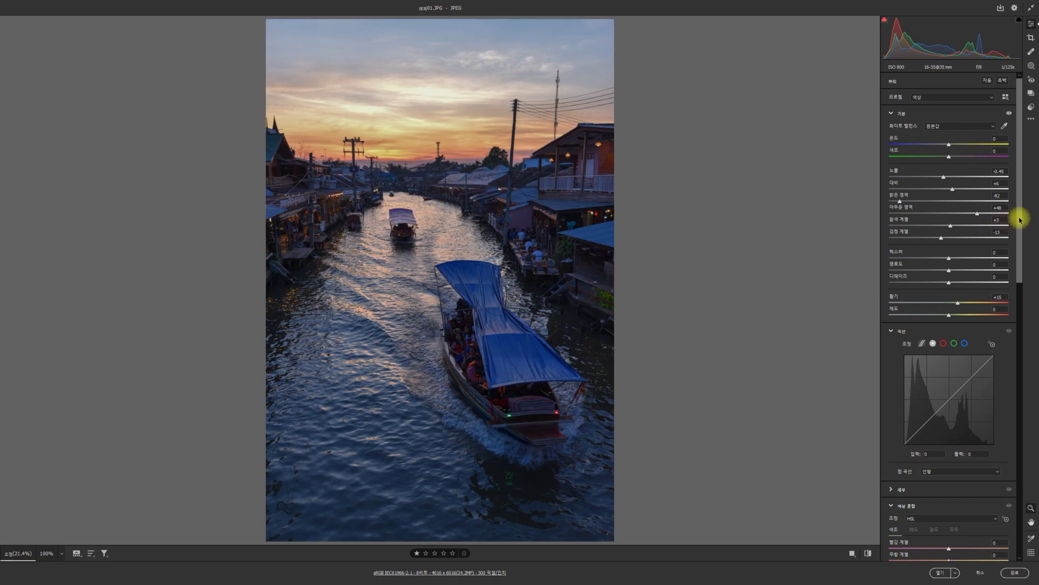
{"action": "left_click_drag", "start_coordinate": [1016, 216], "coordinate": [1028, 130]}
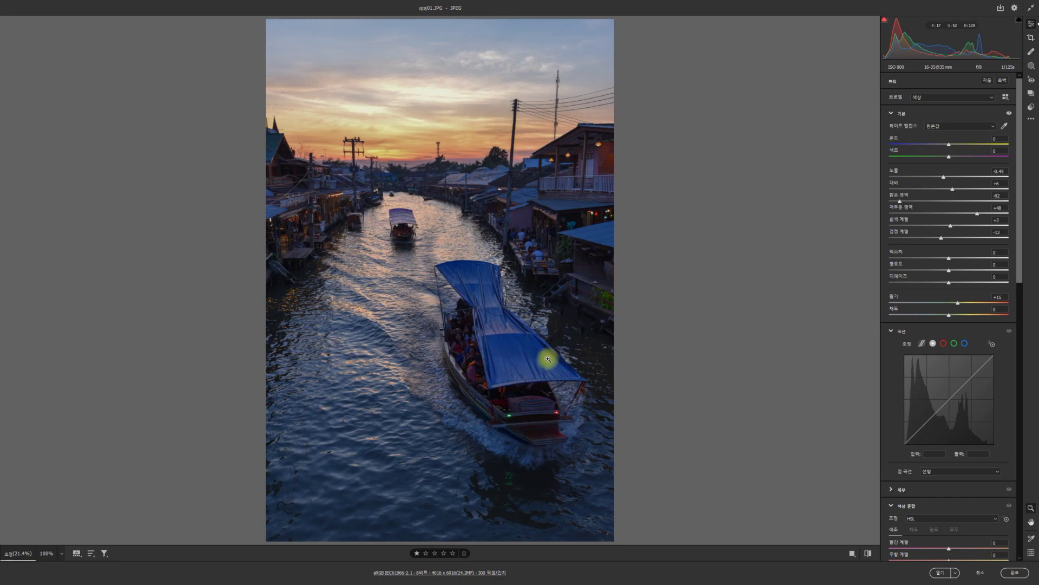
- Create a brush mask with raised exposure and size 44, and paint over the large boat to brighten it
{"action": "key", "text": "k"}
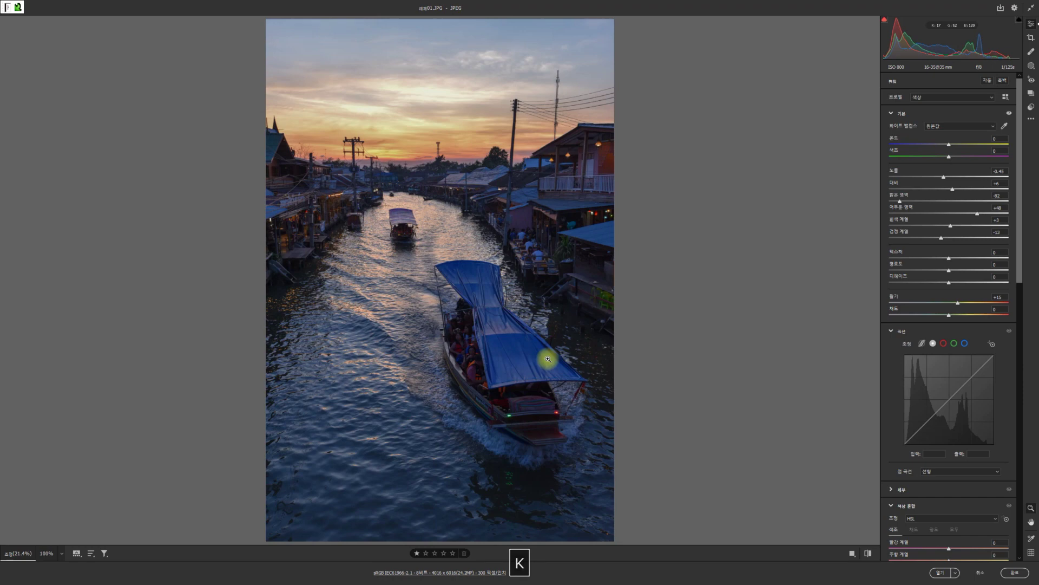
{"action": "key", "text": "k"}
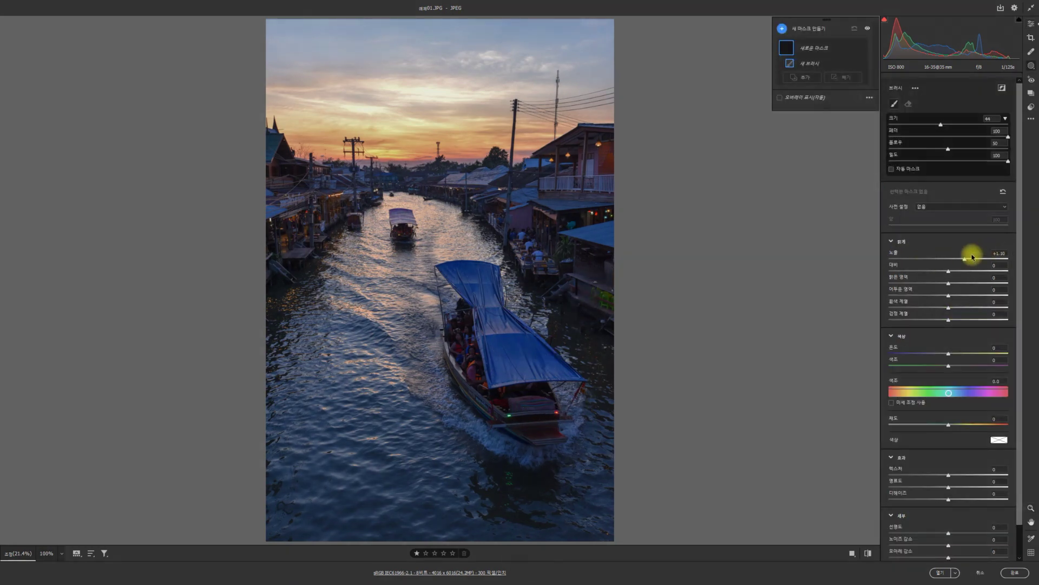
{"action": "mouse_move", "coordinate": [466, 347]}
{"action": "left_mouse_down"}
{"action": "mouse_move", "coordinate": [471, 389]}
{"action": "mouse_move", "coordinate": [436, 322]}
{"action": "mouse_move", "coordinate": [494, 394]}
{"action": "mouse_move", "coordinate": [552, 332]}
{"action": "left_mouse_up"}
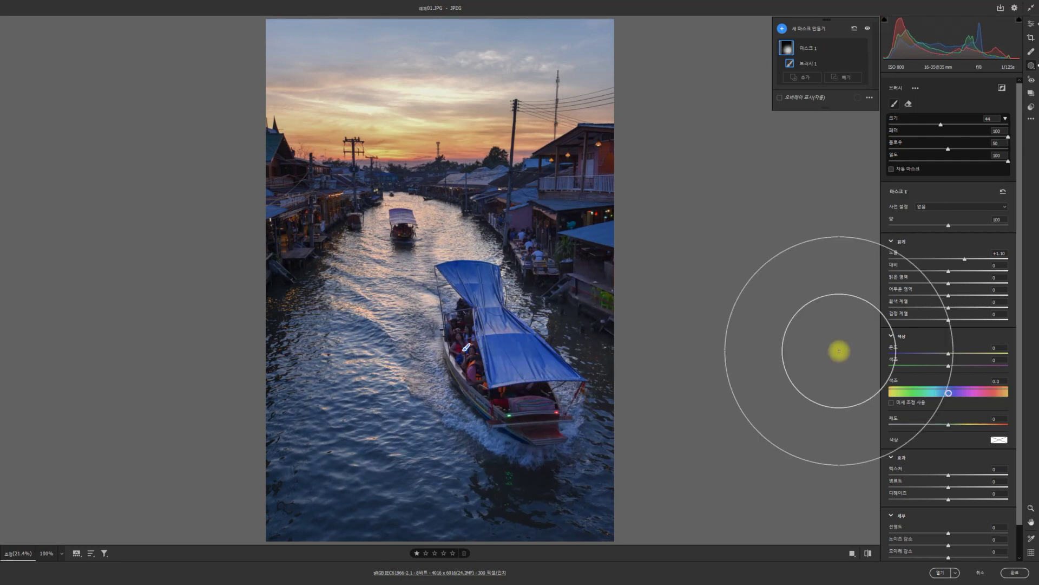
- Use the targeted adjustment tool for saturation (채도) on the sunset sky, raising oranges to +100 and yellows to +75
{"action": "key", "text": "t"}
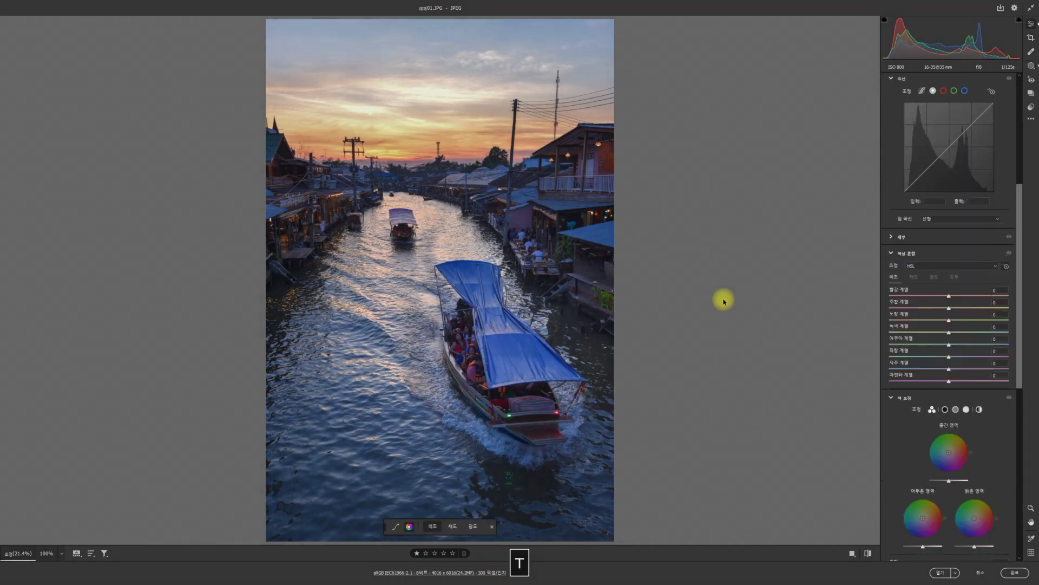
{"action": "right_click", "coordinate": [430, 130]}
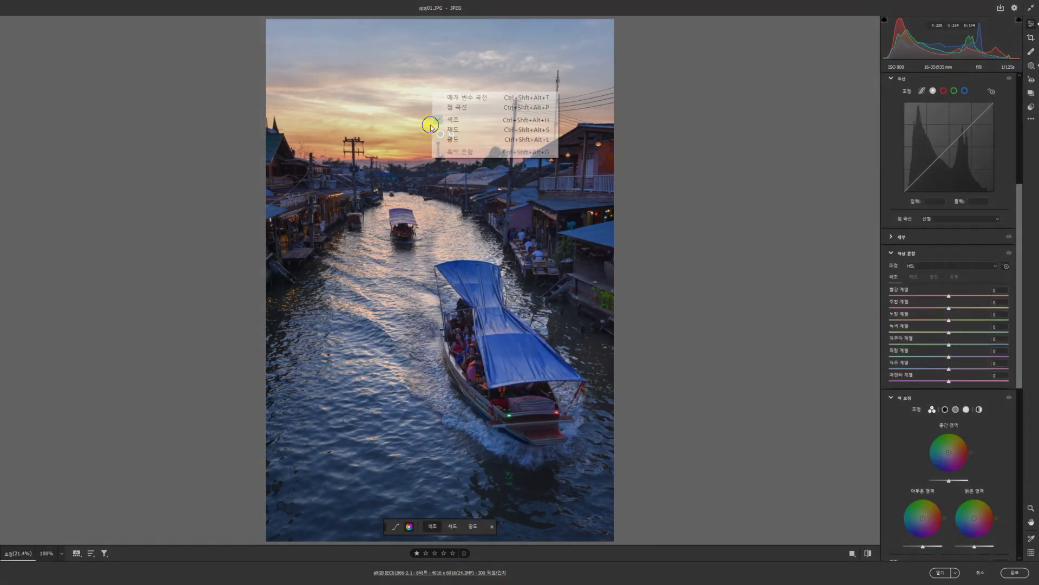
{"action": "left_click", "coordinate": [471, 130]}
{"action": "left_click_drag", "start_coordinate": [429, 142], "coordinate": [354, 142]}
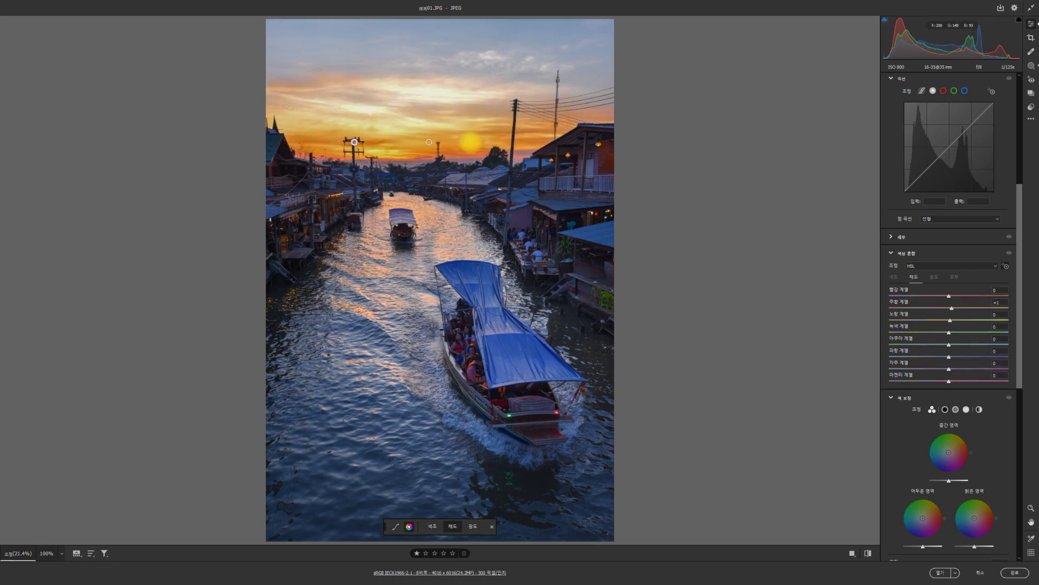
{"action": "mouse_move", "coordinate": [470, 142]}
{"action": "left_mouse_down"}
{"action": "mouse_move", "coordinate": [488, 143]}
{"action": "mouse_move", "coordinate": [428, 144]}
{"action": "mouse_move", "coordinate": [456, 144]}
{"action": "left_mouse_up"}
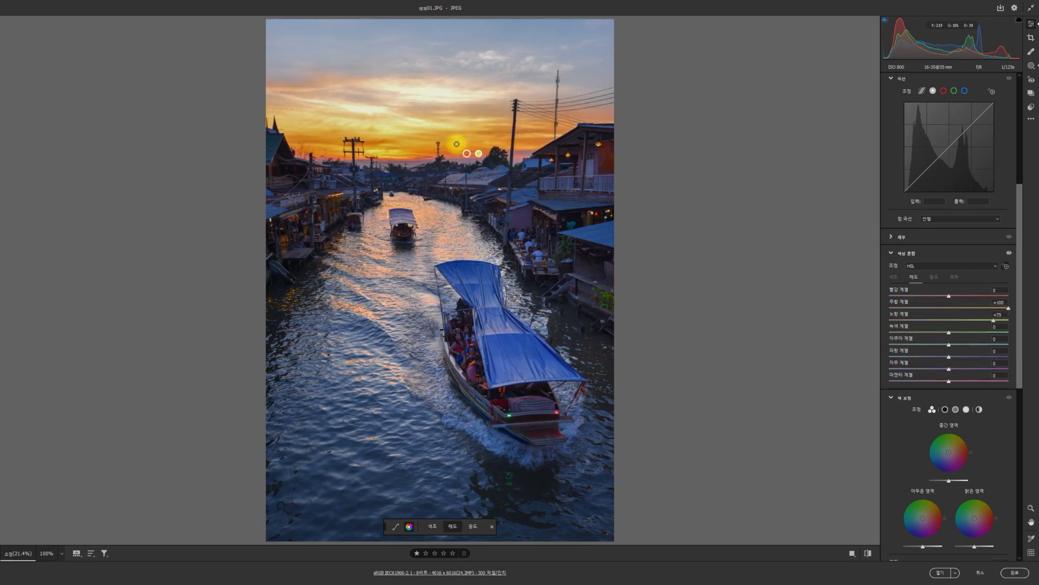